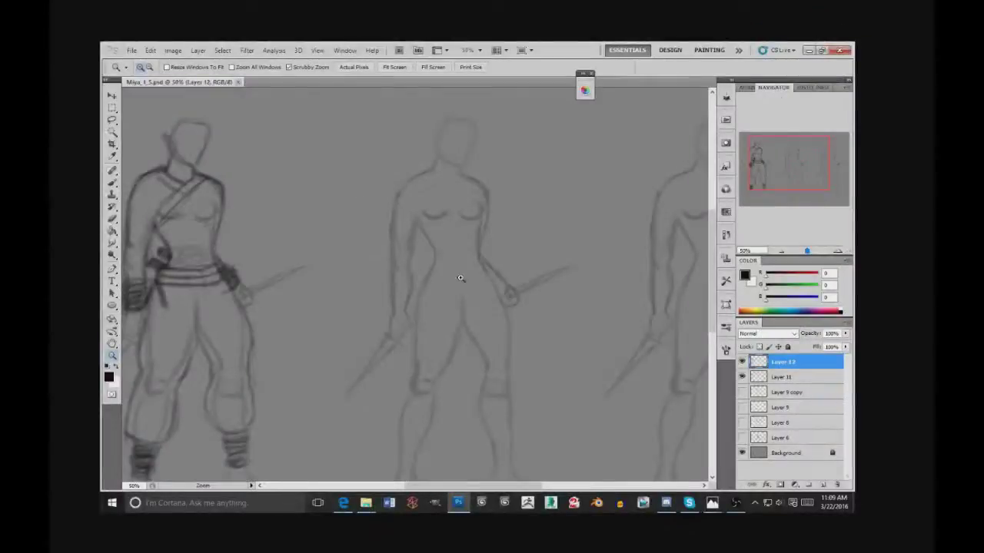
Brush sleeve and shoulder strokes on the middle figure, toggling Layer 12 to compare.
{"action": "left_click_drag", "start_coordinate": [569, 312], "coordinate": [406, 298]}
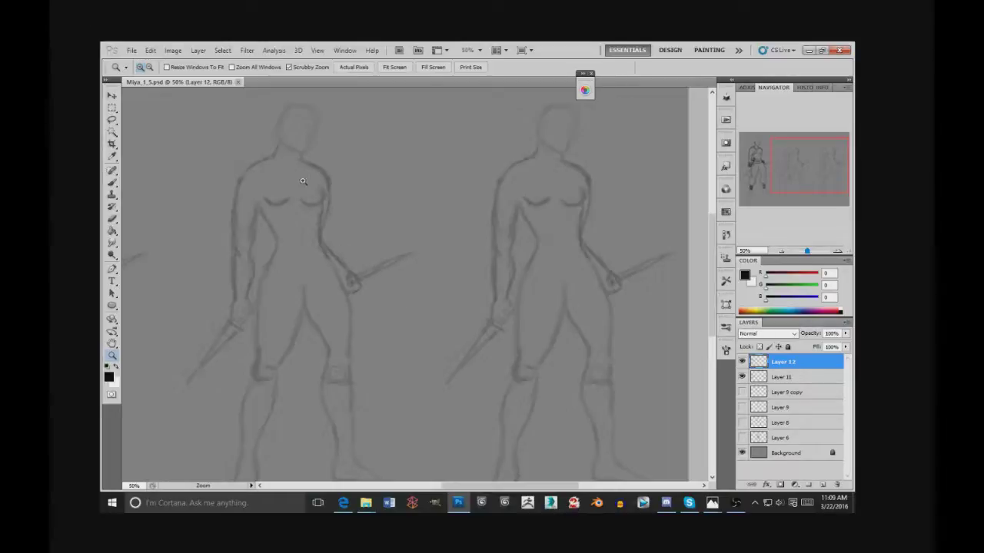
{"action": "mouse_move", "coordinate": [254, 239]}
{"action": "left_mouse_down"}
{"action": "mouse_move", "coordinate": [255, 271]}
{"action": "mouse_move", "coordinate": [273, 267]}
{"action": "left_mouse_up"}
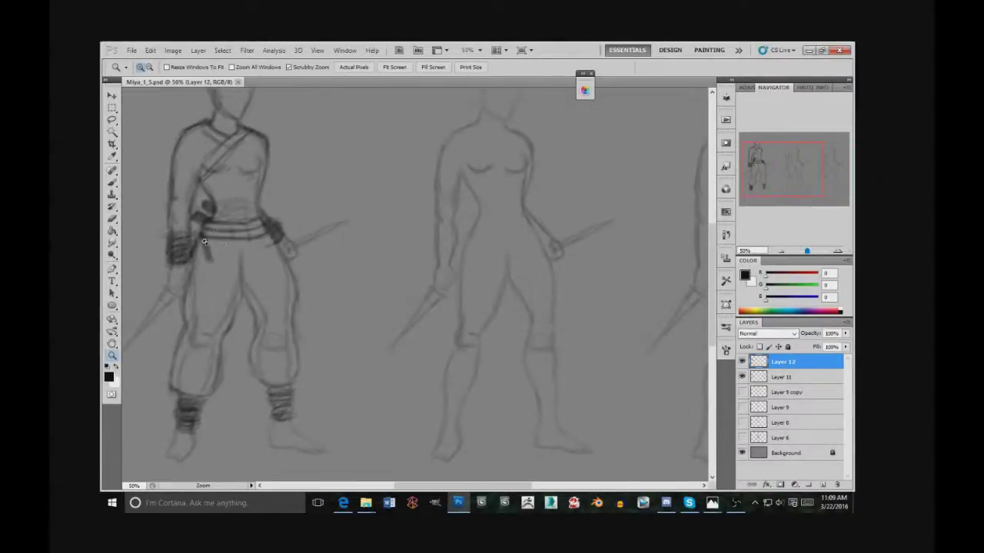
{"action": "left_click_drag", "start_coordinate": [439, 235], "coordinate": [292, 240]}
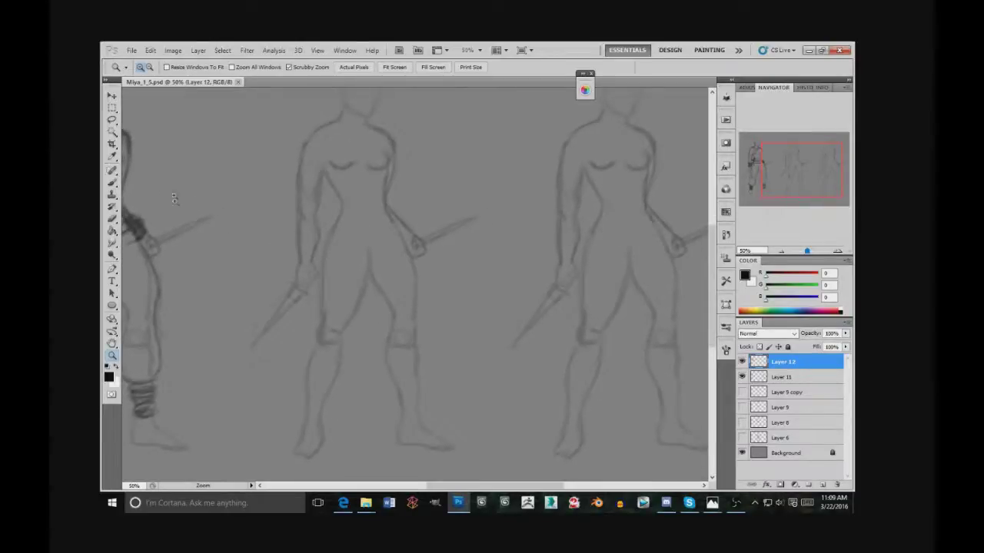
{"action": "left_click", "coordinate": [112, 183]}
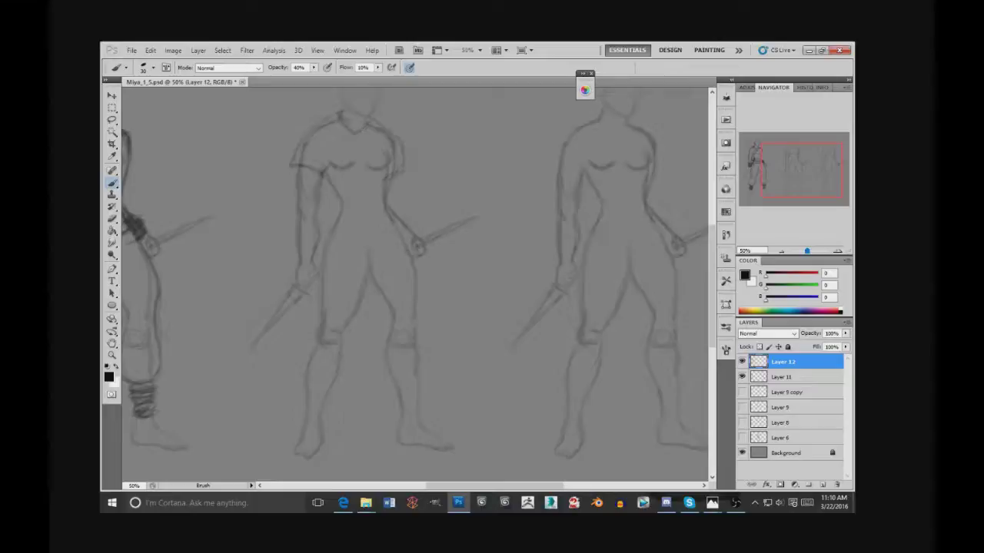
{"action": "left_click", "coordinate": [742, 362]}
{"action": "key", "text": "e"}
Erase the middle figure's sleeve lines and stray marks by the neck and shoulder.
{"action": "left_click_drag", "start_coordinate": [338, 115], "coordinate": [363, 133]}
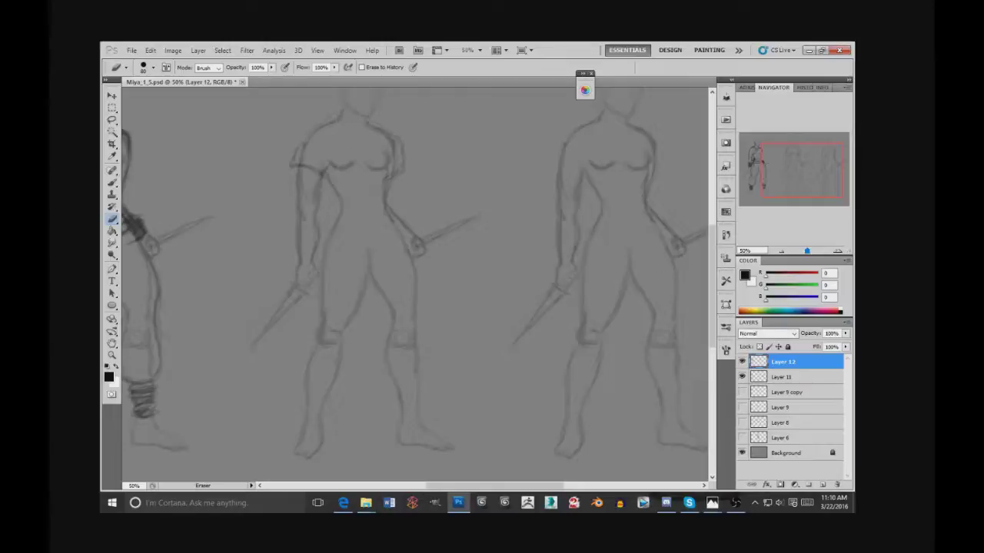
{"action": "left_click_drag", "start_coordinate": [298, 162], "coordinate": [325, 174]}
{"action": "left_click_drag", "start_coordinate": [402, 141], "coordinate": [402, 151]}
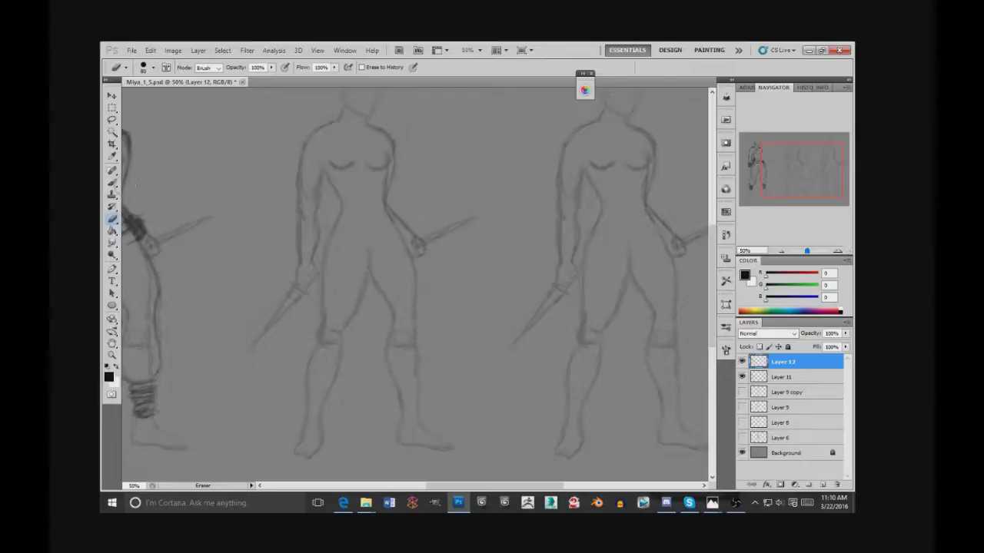
Return to the brush and add an empty Layer 13 on top.
{"action": "left_click", "coordinate": [113, 185]}
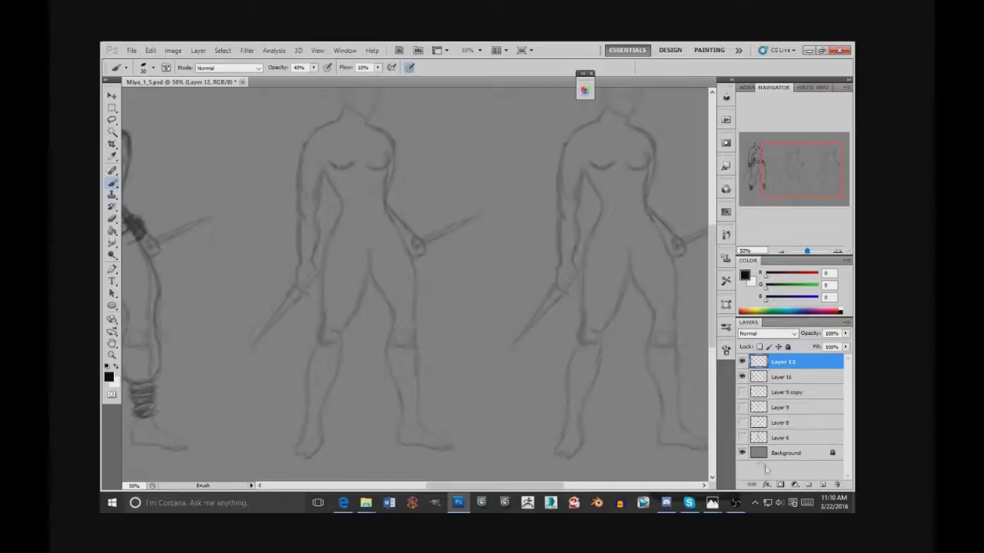
{"action": "left_click", "coordinate": [823, 484]}
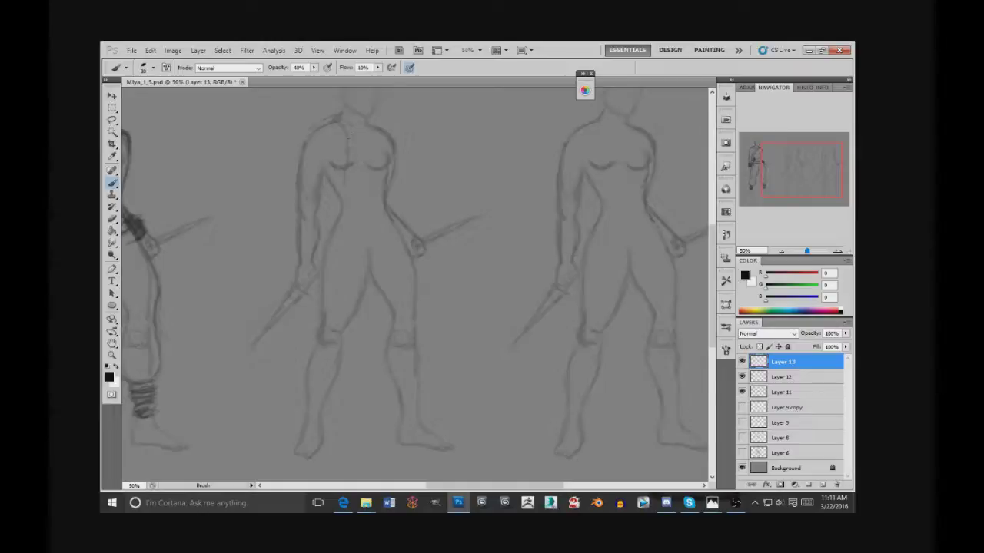
{"action": "key", "text": "e"}
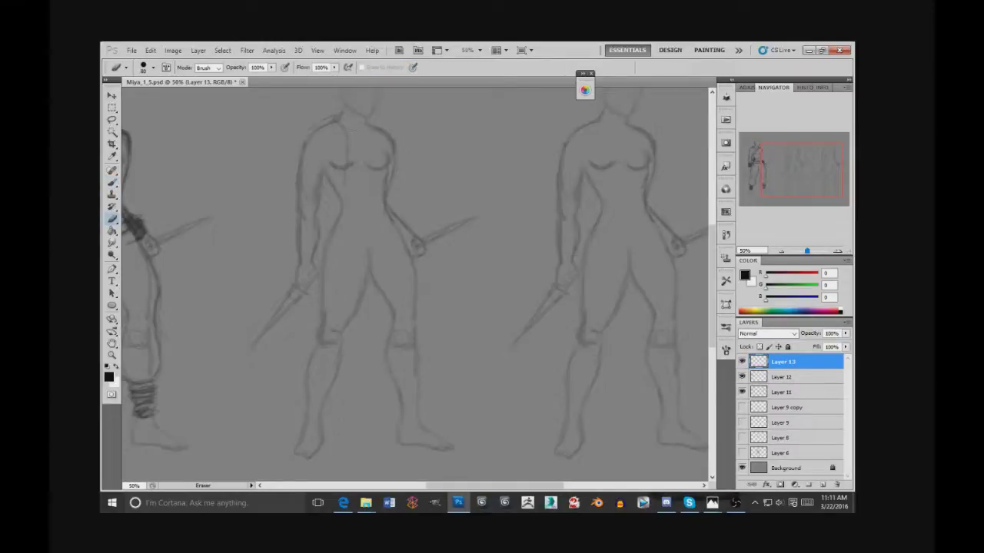
On Layer 13, sketch the middle figure's baggy trouser legs and wrapped ankle cuffs.
{"action": "key", "text": "b"}
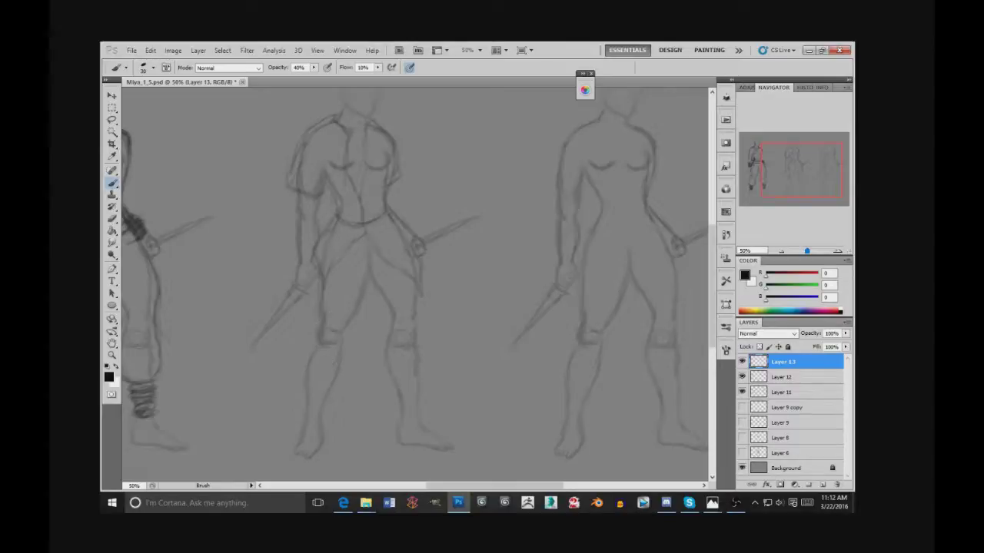
{"action": "mouse_move", "coordinate": [306, 352]}
{"action": "left_mouse_down"}
{"action": "mouse_move", "coordinate": [298, 363]}
{"action": "mouse_move", "coordinate": [326, 392]}
{"action": "left_mouse_up"}
{"action": "left_click_drag", "start_coordinate": [387, 344], "coordinate": [387, 365]}
{"action": "left_click_drag", "start_coordinate": [388, 395], "coordinate": [402, 409]}
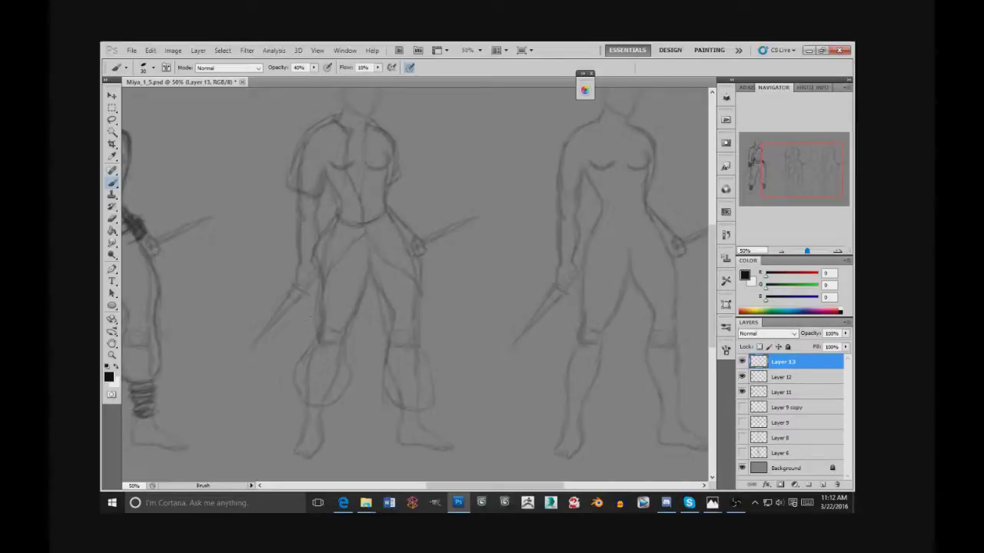
{"action": "left_click_drag", "start_coordinate": [307, 412], "coordinate": [318, 414]}
{"action": "left_click_drag", "start_coordinate": [406, 412], "coordinate": [417, 414]}
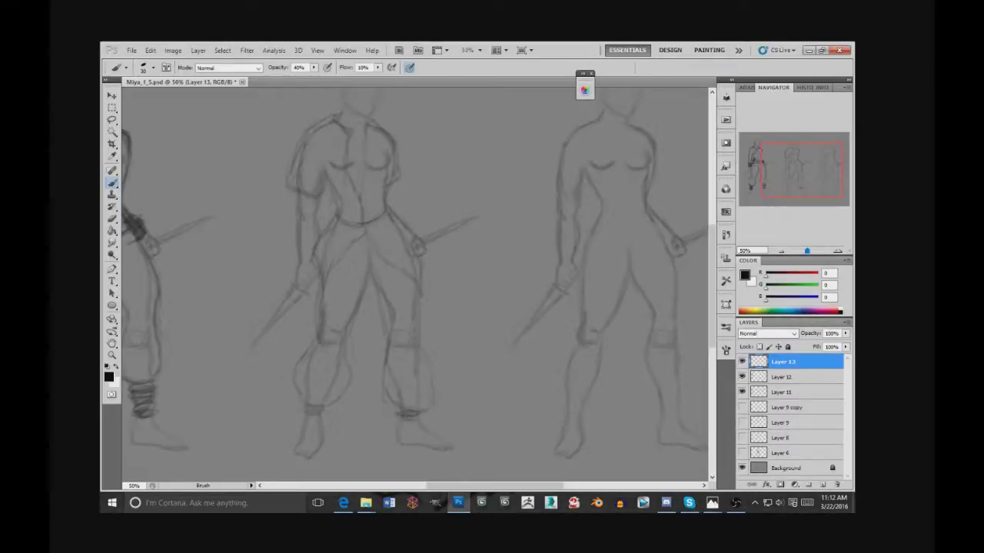
{"action": "left_click_drag", "start_coordinate": [477, 261], "coordinate": [417, 292]}
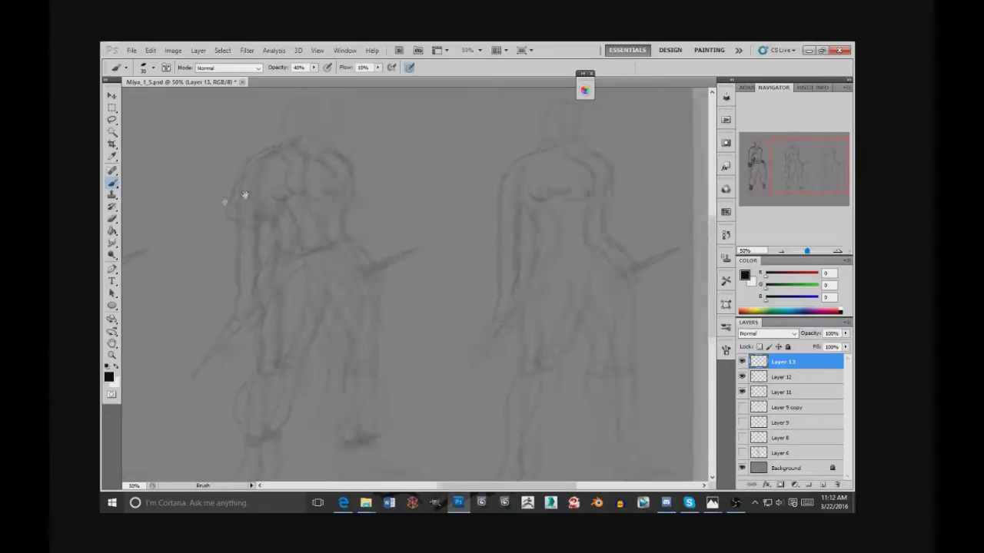
Pan back to the figures and add a stroke to the middle figure's torso.
{"action": "left_click_drag", "start_coordinate": [231, 200], "coordinate": [331, 223]}
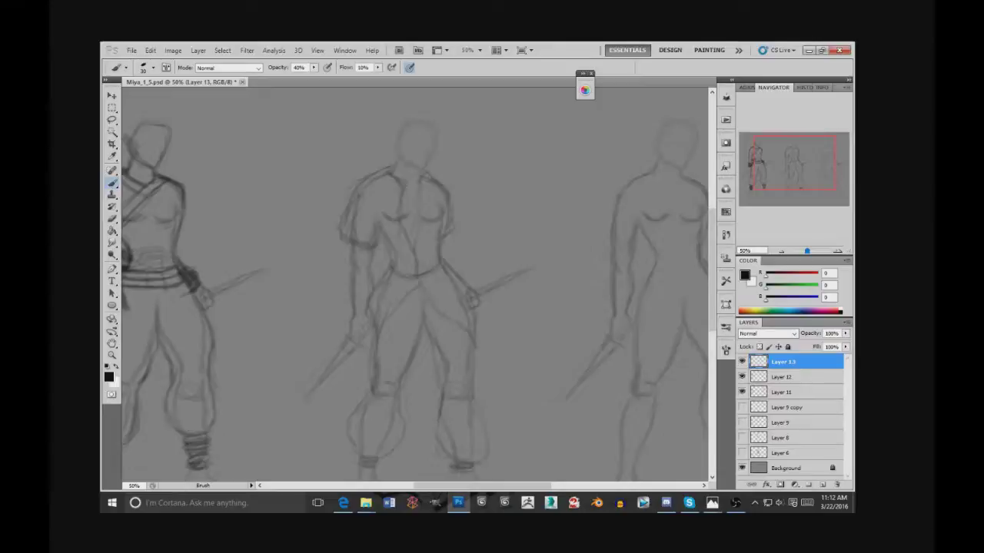
{"action": "left_click_drag", "start_coordinate": [416, 249], "coordinate": [418, 258]}
Switch to white and add light strokes at the middle figure's hip and forearm.
{"action": "key", "text": "e"}
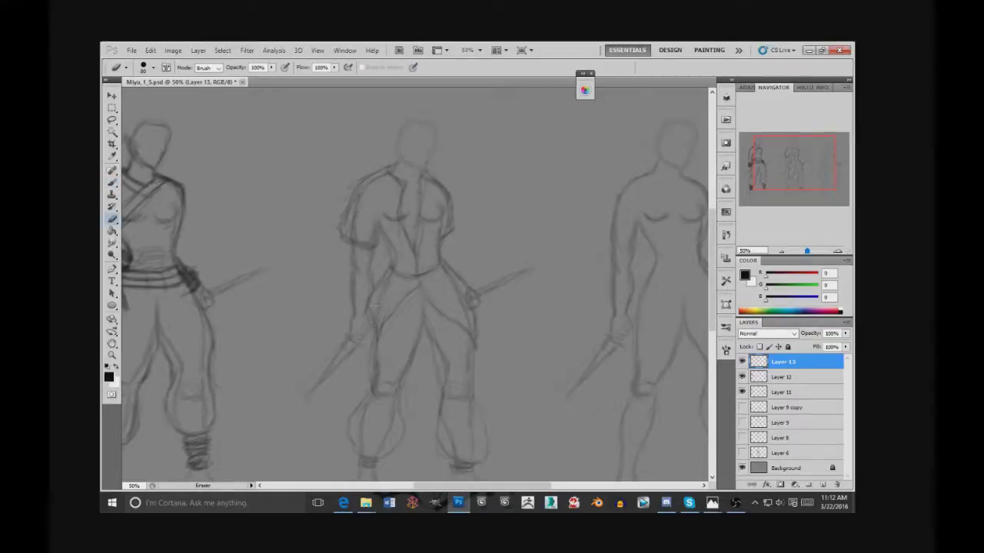
{"action": "key", "text": "b"}
{"action": "key", "text": "x"}
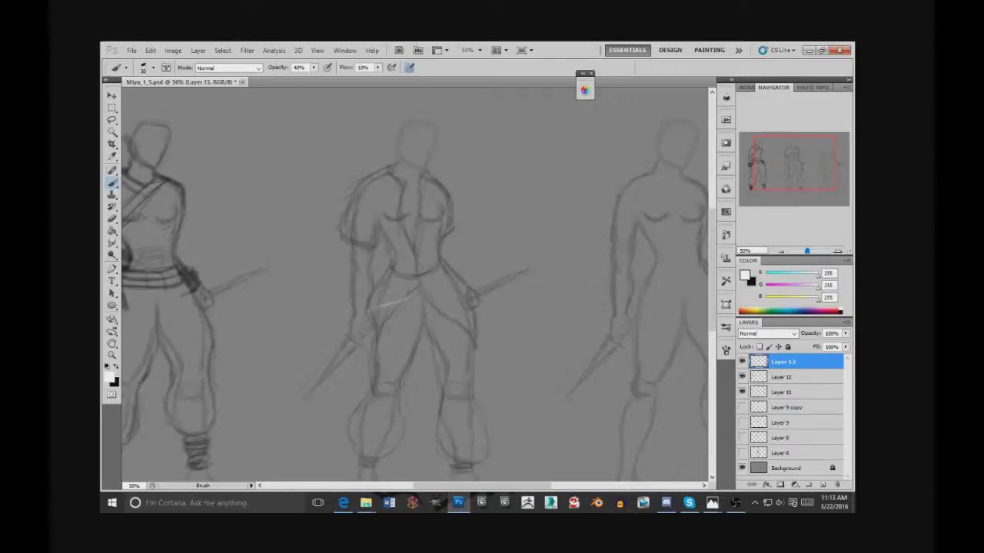
{"action": "key", "text": "e"}
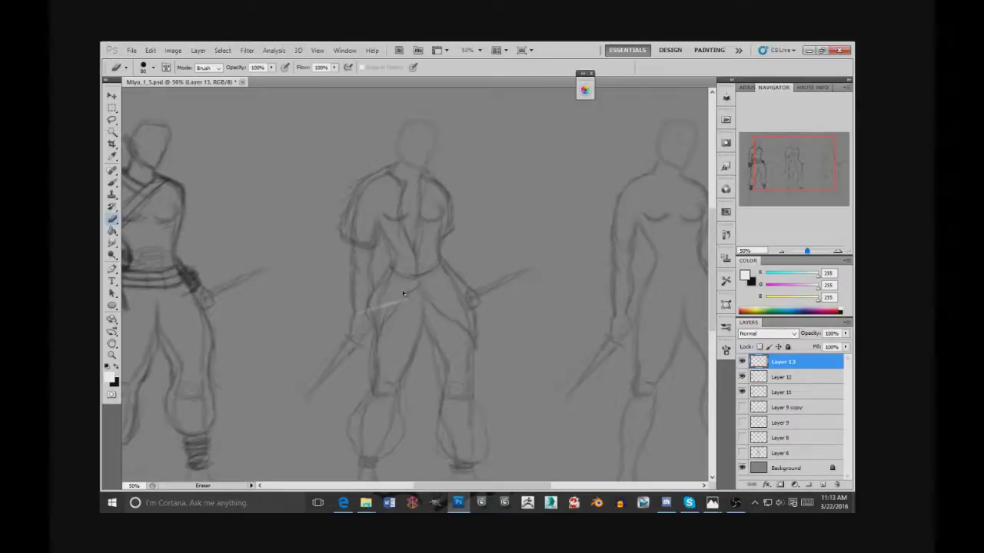
{"action": "left_click_drag", "start_coordinate": [405, 294], "coordinate": [384, 306]}
{"action": "key", "text": "b"}
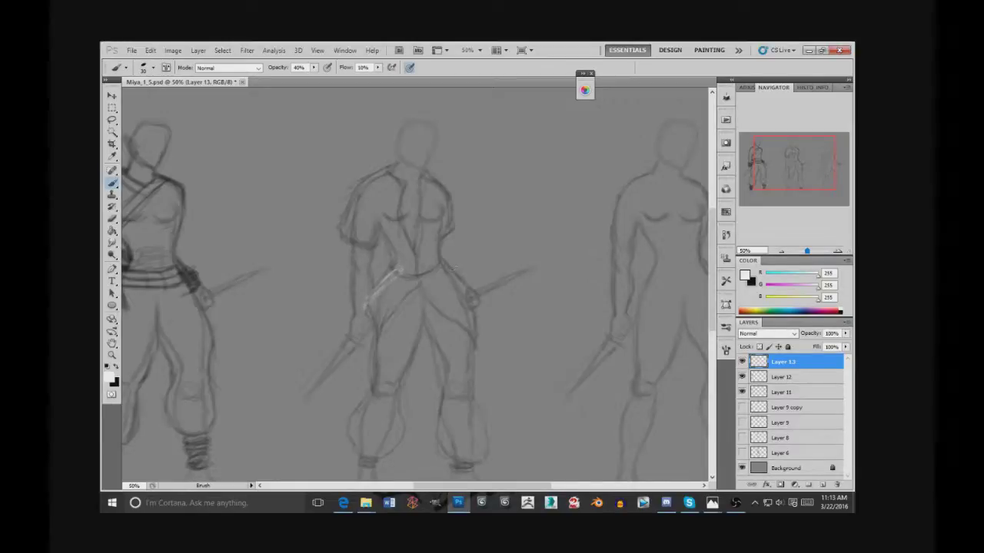
{"action": "left_click_drag", "start_coordinate": [444, 270], "coordinate": [455, 282]}
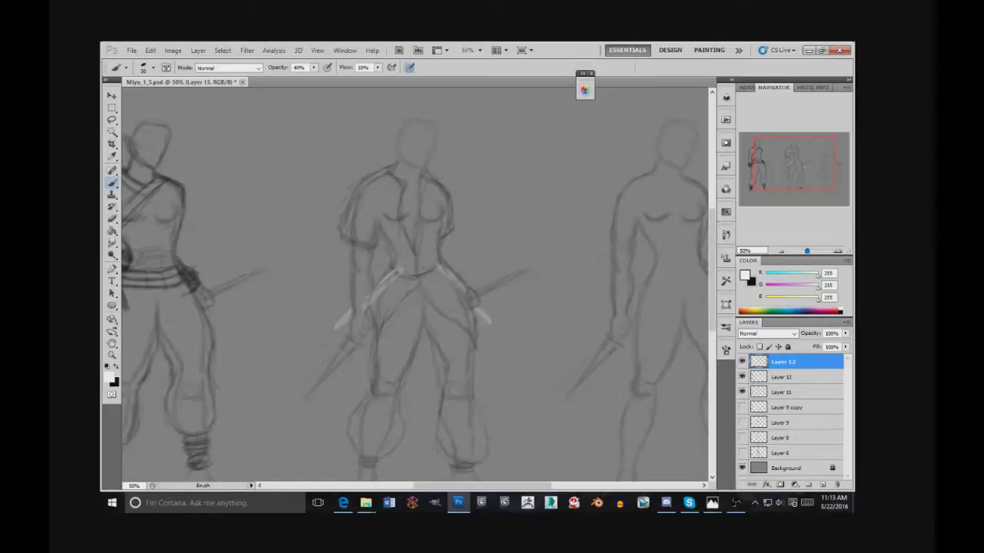
{"action": "left_click_drag", "start_coordinate": [543, 279], "coordinate": [470, 302]}
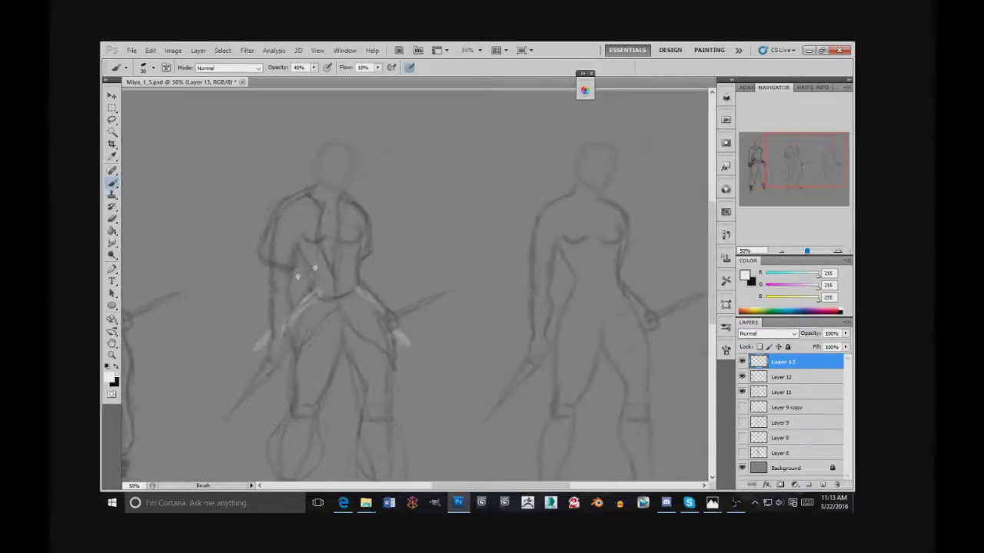
Switch the colour to black, add a shoulder stroke, and centre the two right figures.
{"action": "mouse_move", "coordinate": [384, 292]}
{"action": "left_mouse_down"}
{"action": "mouse_move", "coordinate": [474, 258]}
{"action": "mouse_move", "coordinate": [392, 296]}
{"action": "left_mouse_up"}
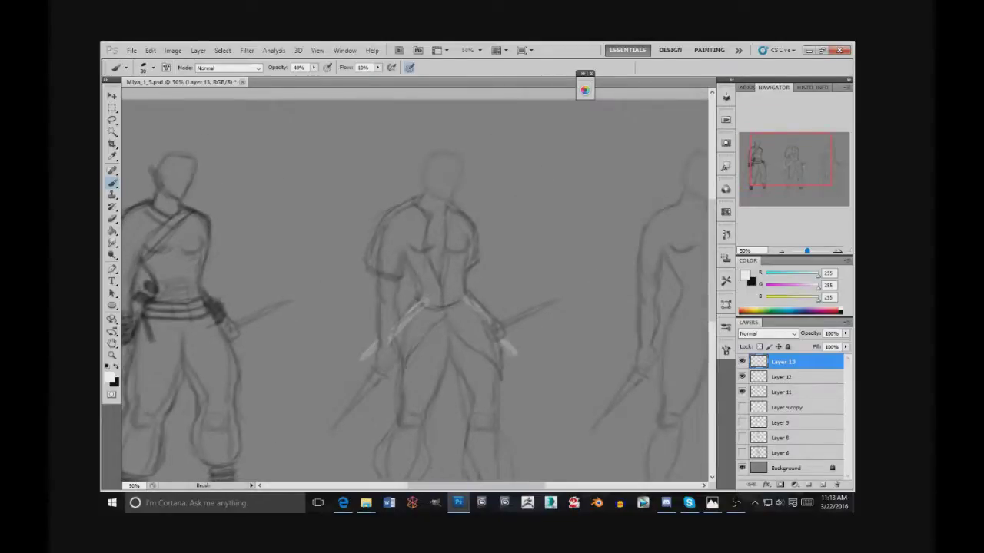
{"action": "mouse_move", "coordinate": [646, 281]}
{"action": "left_mouse_down"}
{"action": "mouse_move", "coordinate": [470, 274]}
{"action": "mouse_move", "coordinate": [499, 256]}
{"action": "left_mouse_up"}
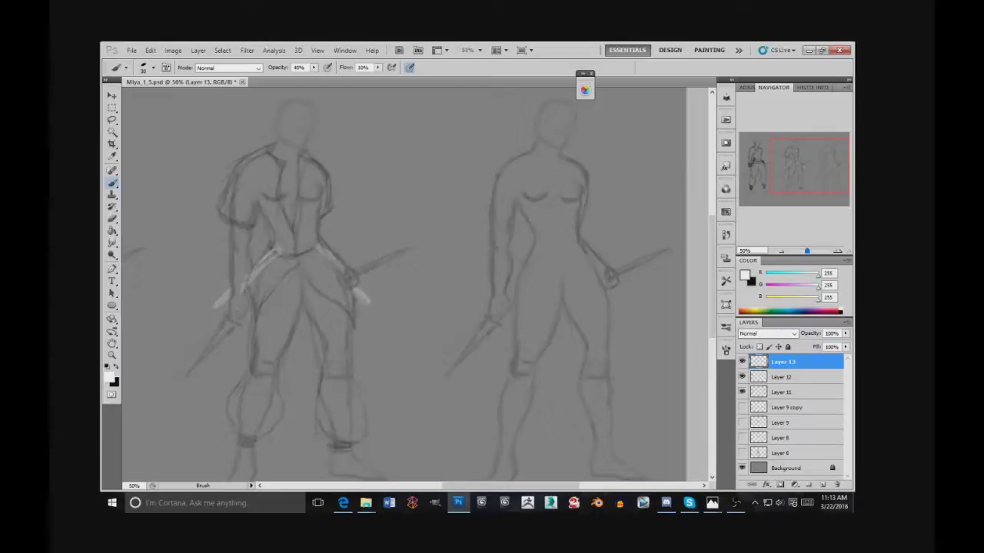
{"action": "key", "text": "x"}
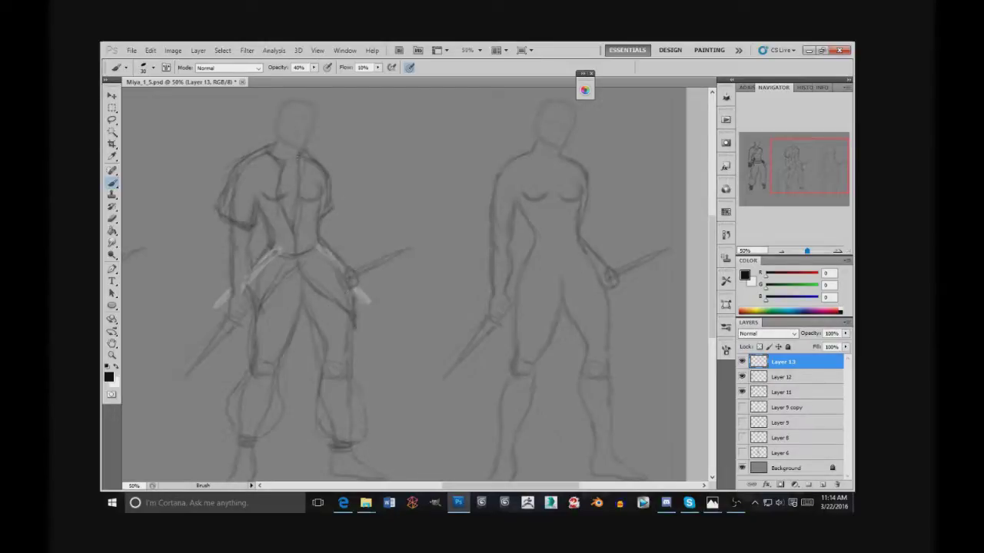
{"action": "left_click_drag", "start_coordinate": [311, 160], "coordinate": [329, 185]}
{"action": "left_click_drag", "start_coordinate": [478, 233], "coordinate": [395, 248]}
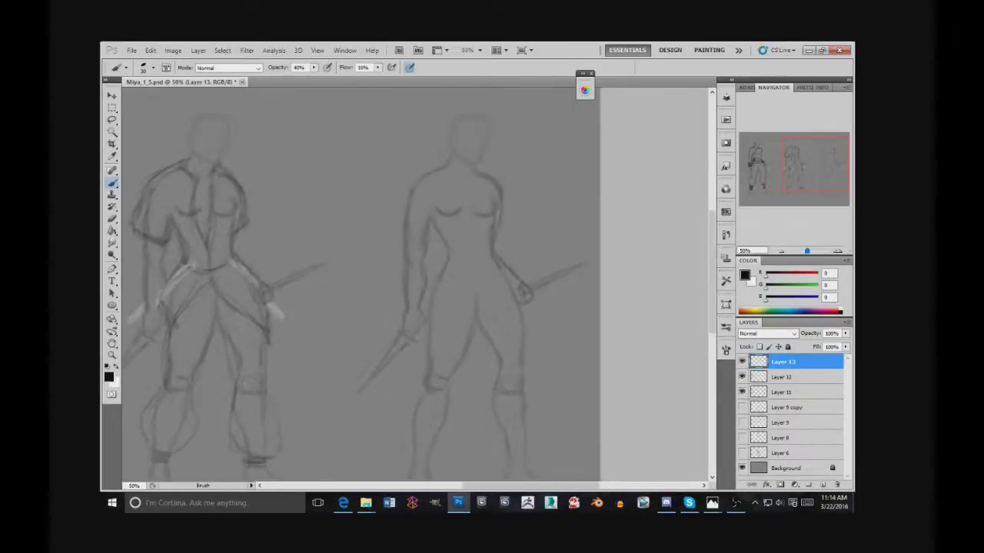
{"action": "mouse_move", "coordinate": [465, 339]}
{"action": "left_mouse_down"}
{"action": "mouse_move", "coordinate": [451, 300]}
{"action": "mouse_move", "coordinate": [460, 297]}
{"action": "left_mouse_up"}
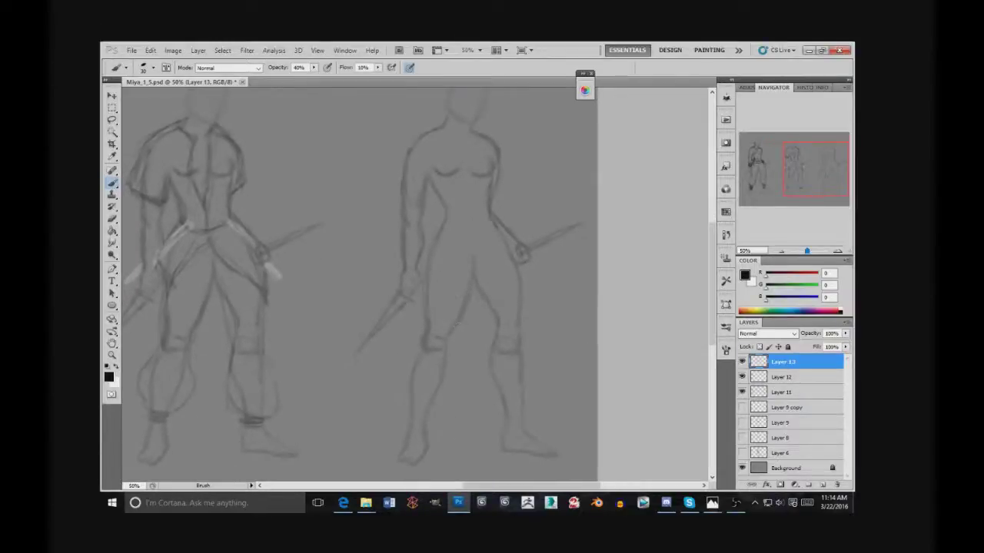
On a new layer, sketch leg, ankle and hand wraps on the right figure.
{"action": "left_click", "coordinate": [823, 486]}
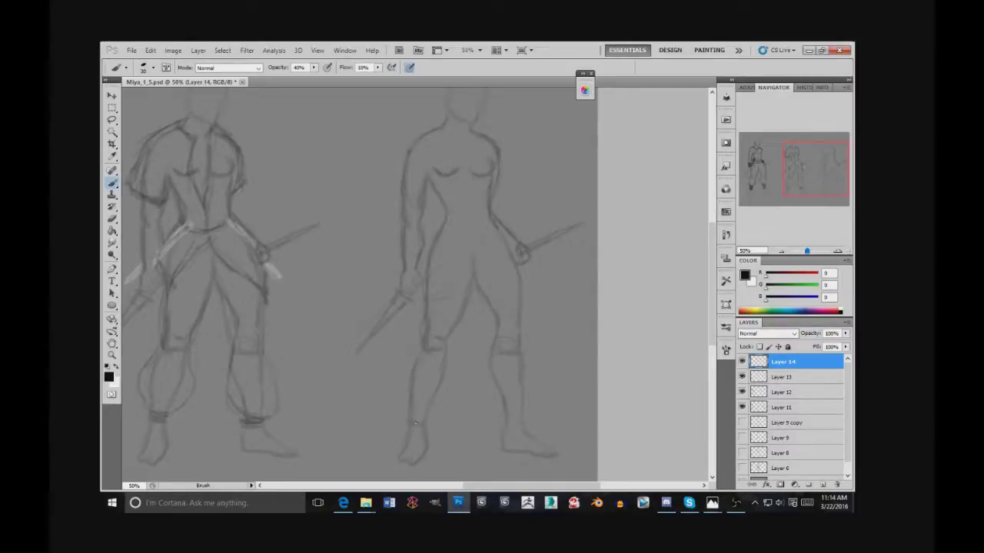
{"action": "mouse_move", "coordinate": [415, 421]}
{"action": "left_mouse_down"}
{"action": "mouse_move", "coordinate": [426, 421]}
{"action": "mouse_move", "coordinate": [429, 406]}
{"action": "left_mouse_up"}
{"action": "mouse_move", "coordinate": [516, 399]}
{"action": "left_mouse_down"}
{"action": "mouse_move", "coordinate": [505, 403]}
{"action": "mouse_move", "coordinate": [522, 416]}
{"action": "left_mouse_up"}
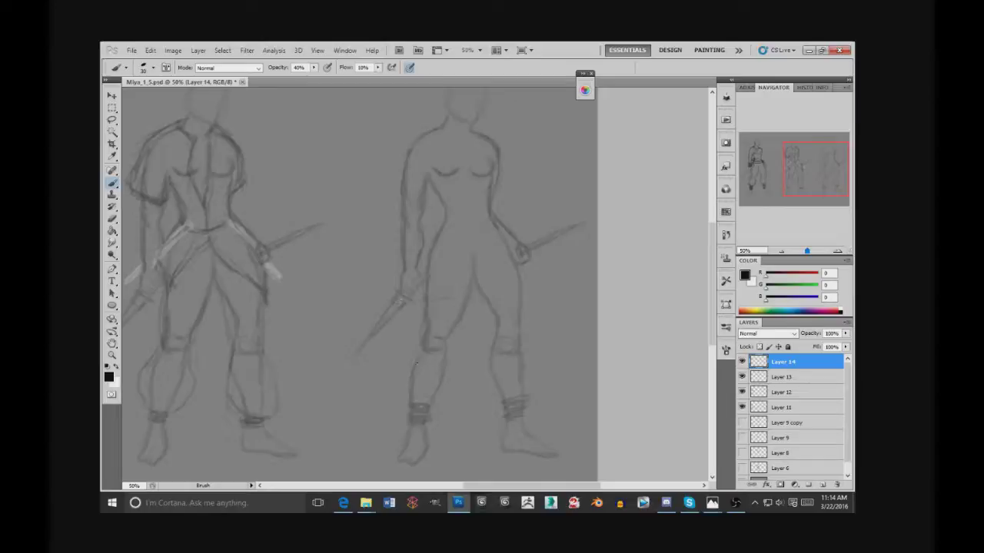
{"action": "left_click_drag", "start_coordinate": [408, 292], "coordinate": [393, 306]}
{"action": "left_click_drag", "start_coordinate": [414, 355], "coordinate": [411, 380]}
{"action": "left_click_drag", "start_coordinate": [417, 357], "coordinate": [414, 372]}
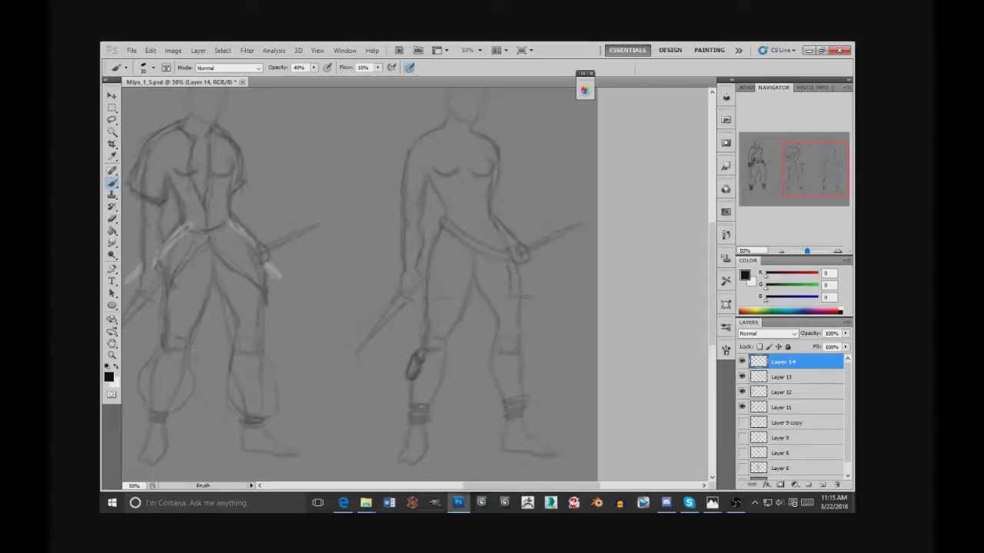
Sketch and darken the hip belt and hanging pouch on the right figure.
{"action": "mouse_move", "coordinate": [510, 285]}
{"action": "left_mouse_down"}
{"action": "mouse_move", "coordinate": [521, 298]}
{"action": "mouse_move", "coordinate": [535, 282]}
{"action": "left_mouse_up"}
{"action": "mouse_move", "coordinate": [510, 271]}
{"action": "left_mouse_down"}
{"action": "mouse_move", "coordinate": [523, 295]}
{"action": "mouse_move", "coordinate": [514, 295]}
{"action": "left_mouse_up"}
{"action": "left_click_drag", "start_coordinate": [525, 292], "coordinate": [538, 281]}
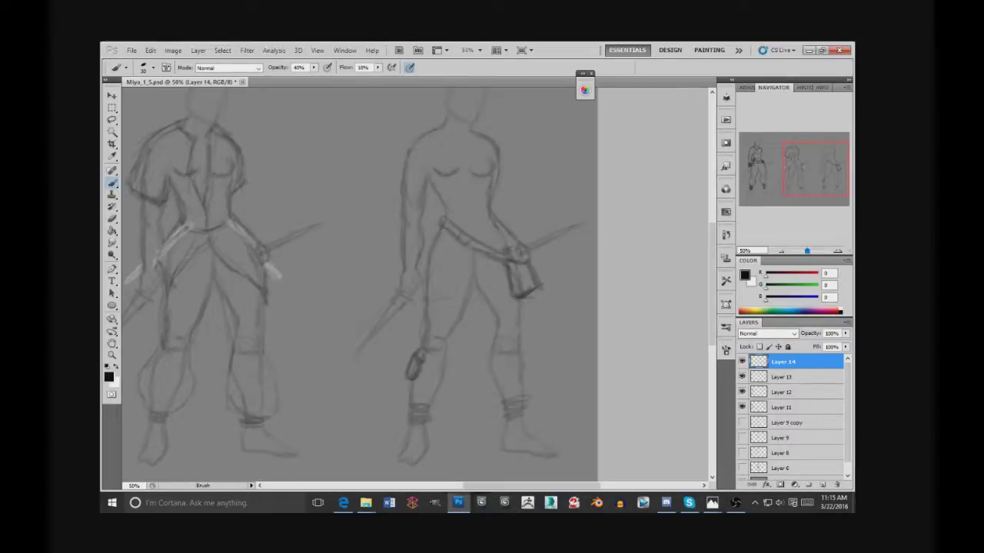
Switch to white, paint a faint highlight on the right figure's arm, then erase it.
{"action": "key", "text": "x"}
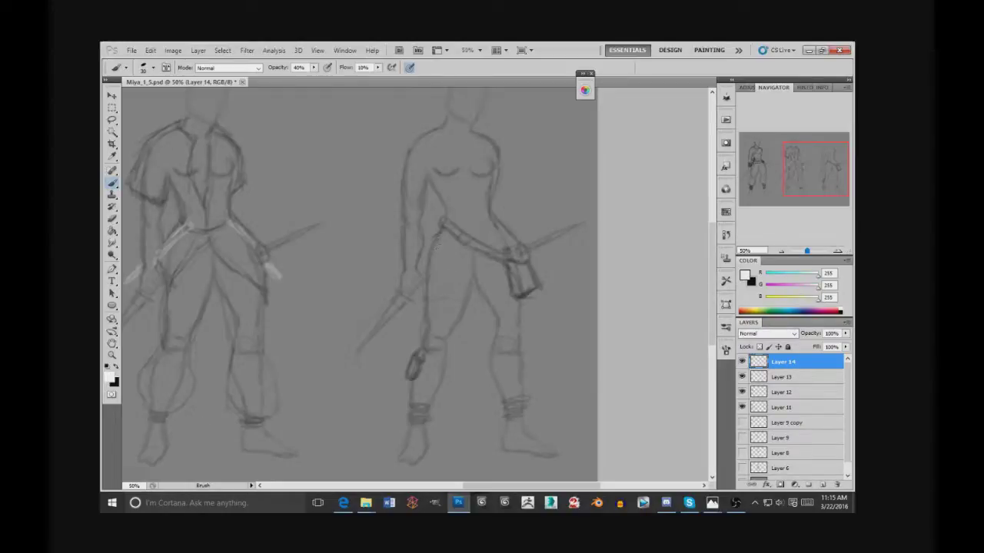
{"action": "left_click_drag", "start_coordinate": [427, 246], "coordinate": [438, 231]}
{"action": "key", "text": "e"}
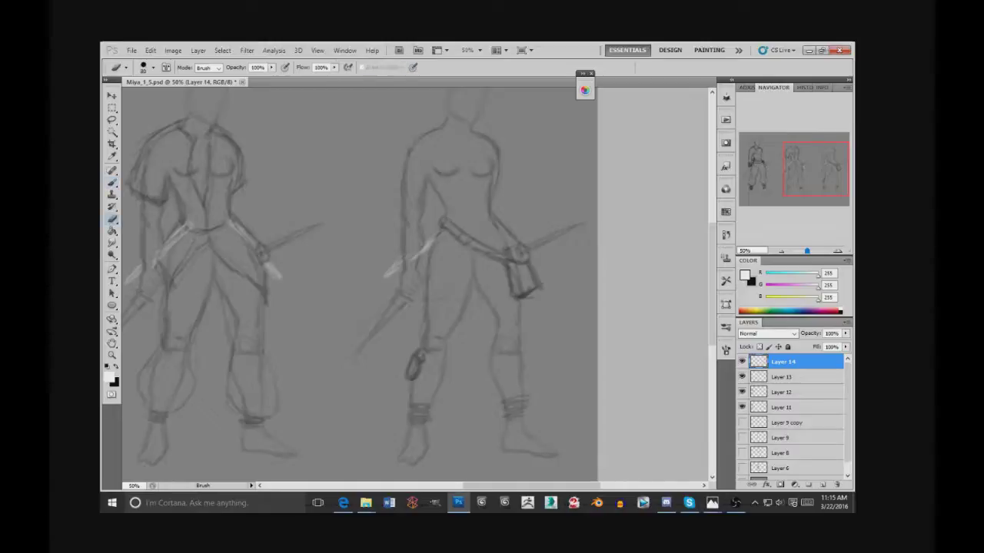
{"action": "left_click_drag", "start_coordinate": [392, 265], "coordinate": [431, 245]}
{"action": "key", "text": "b"}
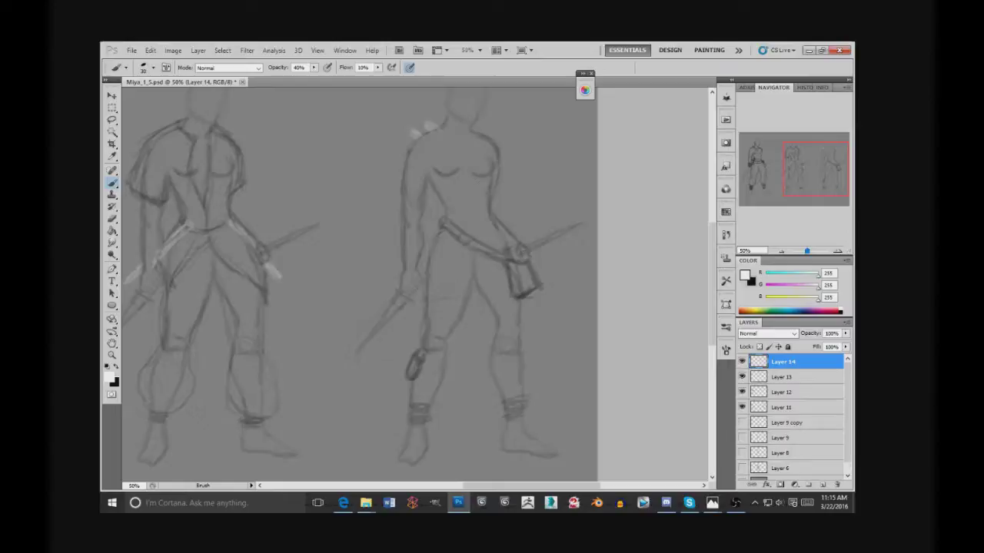
Paint white highlights on both shoulders and brighten the forearm highlight.
{"action": "left_click_drag", "start_coordinate": [419, 132], "coordinate": [442, 123]}
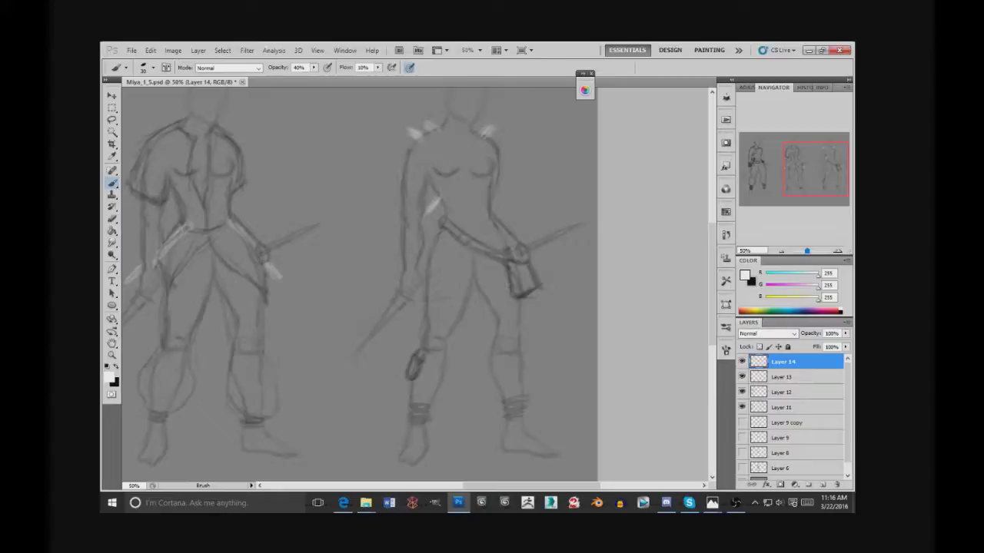
{"action": "key", "text": "e"}
{"action": "left_click_drag", "start_coordinate": [429, 126], "coordinate": [415, 137]}
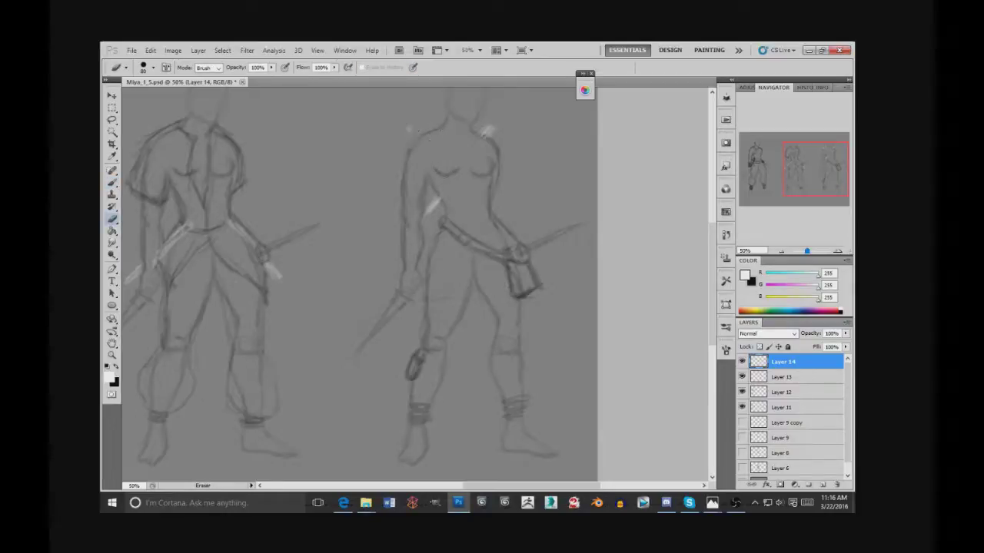
{"action": "key", "text": "b"}
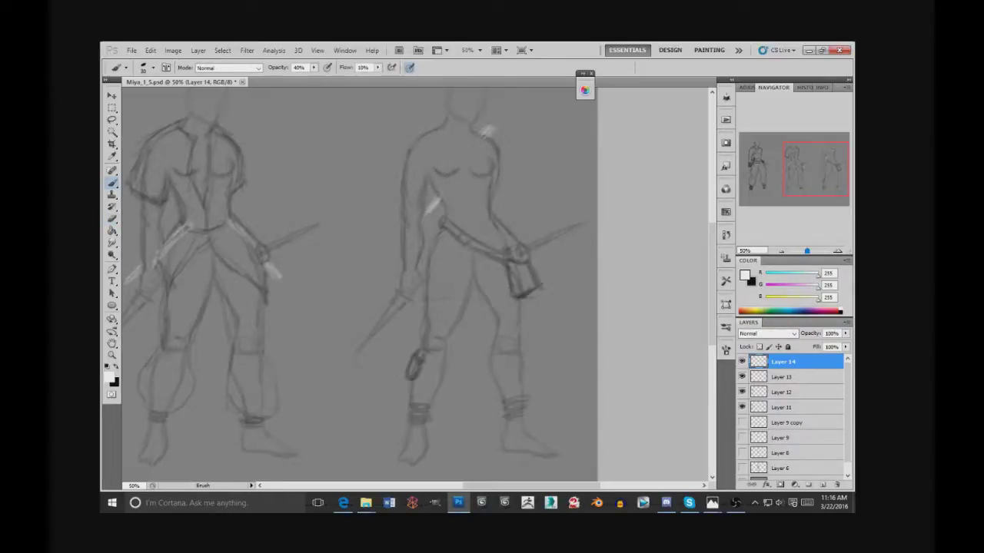
{"action": "left_click_drag", "start_coordinate": [421, 123], "coordinate": [431, 128]}
{"action": "left_click_drag", "start_coordinate": [421, 127], "coordinate": [429, 132]}
{"action": "left_click_drag", "start_coordinate": [483, 129], "coordinate": [490, 135]}
{"action": "left_click_drag", "start_coordinate": [436, 201], "coordinate": [428, 211]}
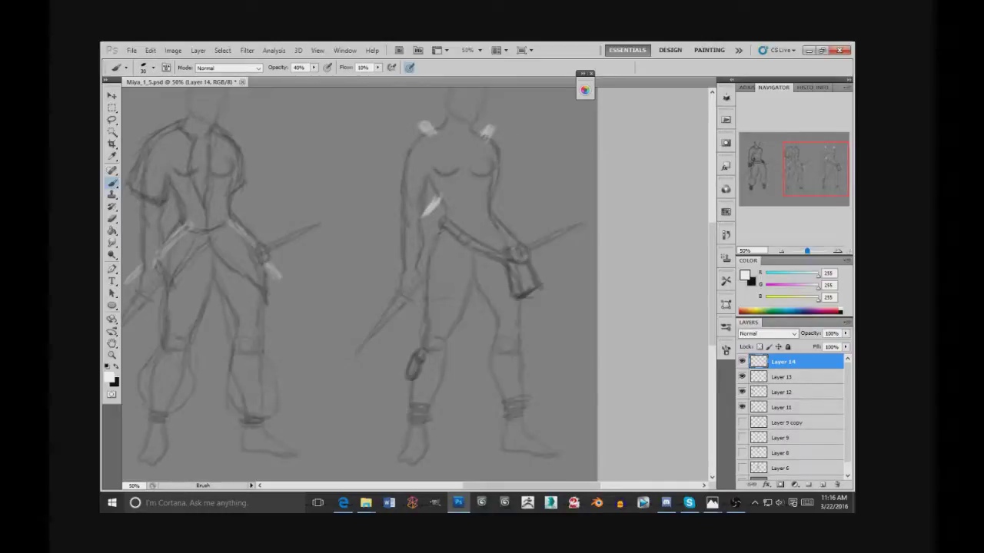
{"action": "key", "text": "x"}
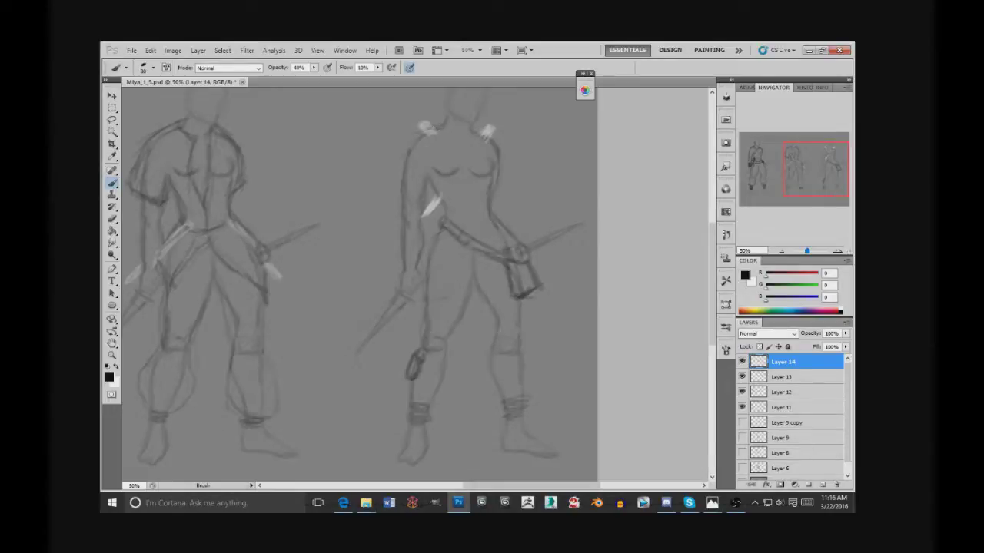
Draw and darken the right figure's shoulder guard outline, adding a mark by the neck.
{"action": "left_click_drag", "start_coordinate": [425, 127], "coordinate": [398, 159]}
{"action": "left_click_drag", "start_coordinate": [422, 129], "coordinate": [438, 137]}
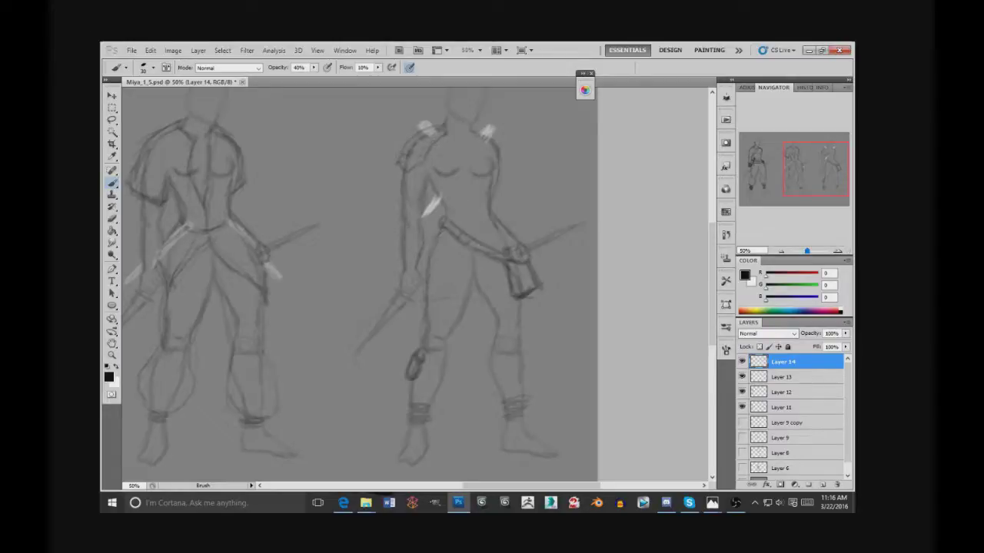
{"action": "left_click_drag", "start_coordinate": [407, 157], "coordinate": [440, 136]}
{"action": "left_click_drag", "start_coordinate": [423, 164], "coordinate": [429, 155]}
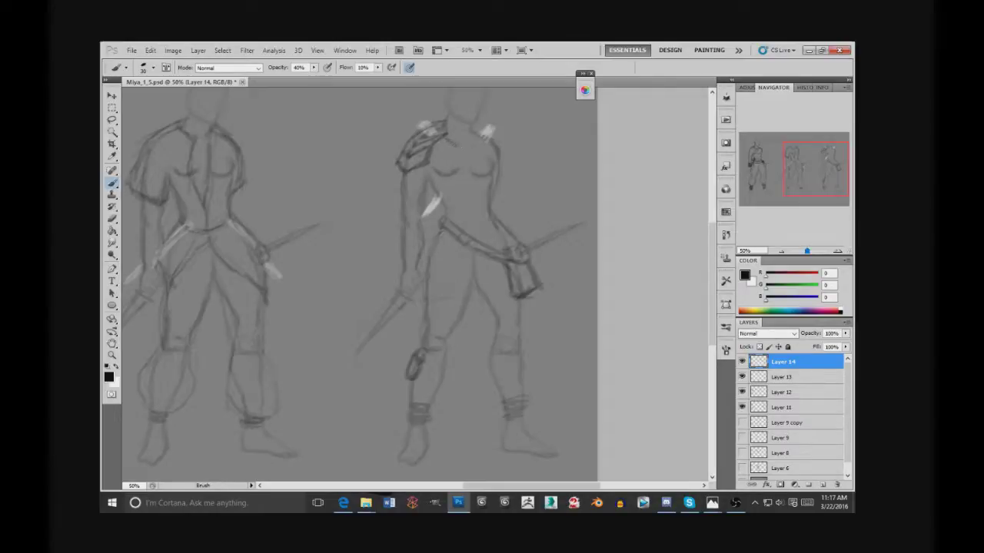
{"action": "left_click", "coordinate": [459, 146]}
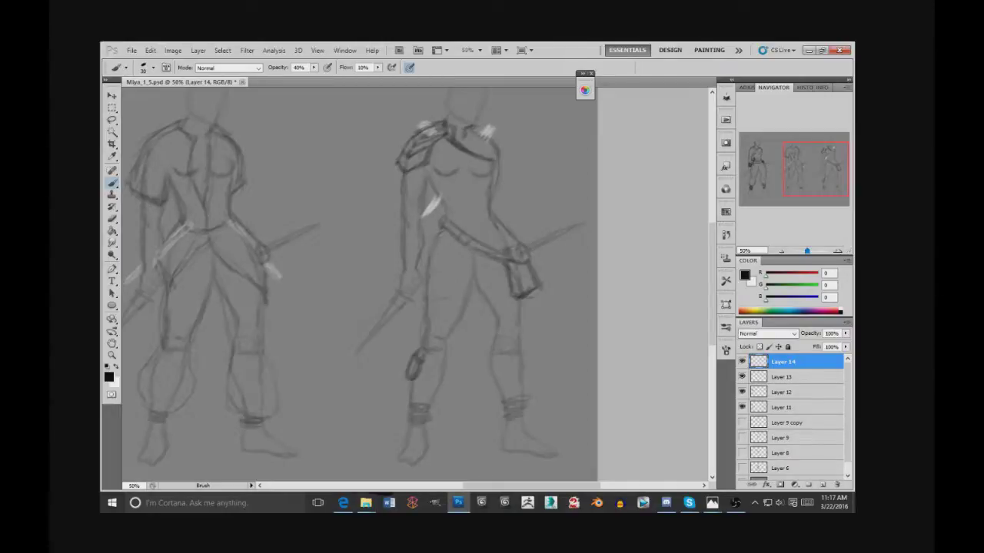
Clean up the neck area and sketch shoulder, side and hip lines on the right figure.
{"action": "key", "text": "e"}
{"action": "left_click_drag", "start_coordinate": [461, 132], "coordinate": [473, 126]}
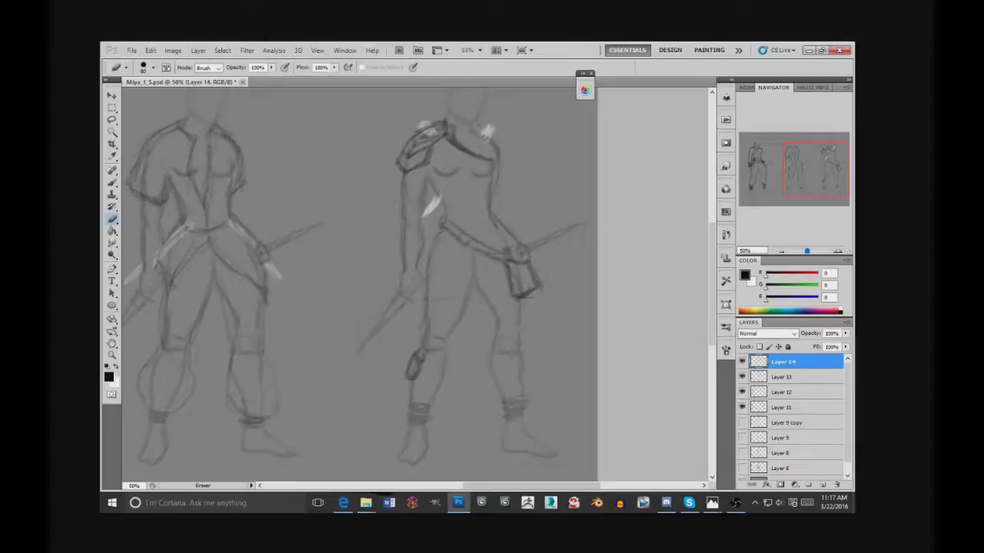
{"action": "key", "text": "b"}
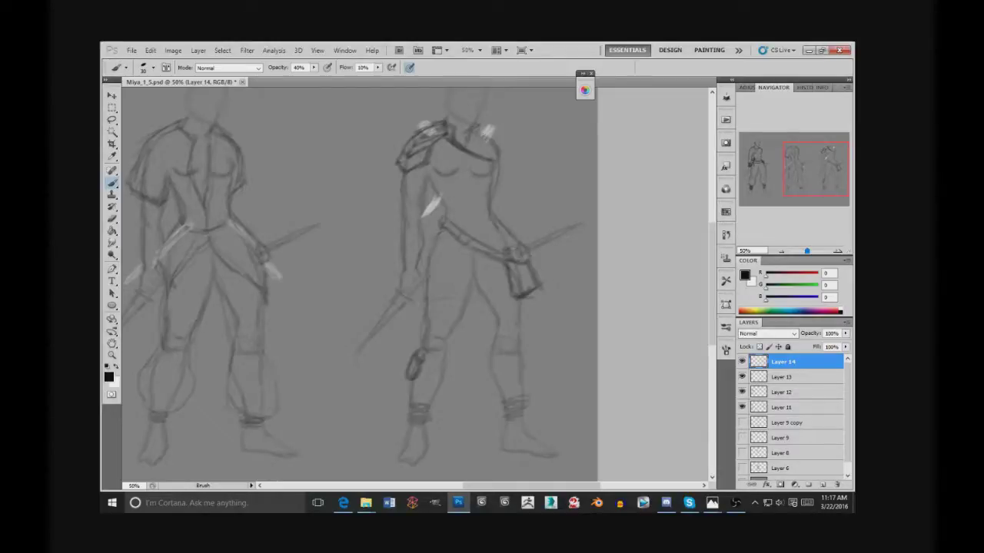
{"action": "left_click_drag", "start_coordinate": [487, 132], "coordinate": [475, 139]}
{"action": "left_click_drag", "start_coordinate": [493, 198], "coordinate": [495, 216]}
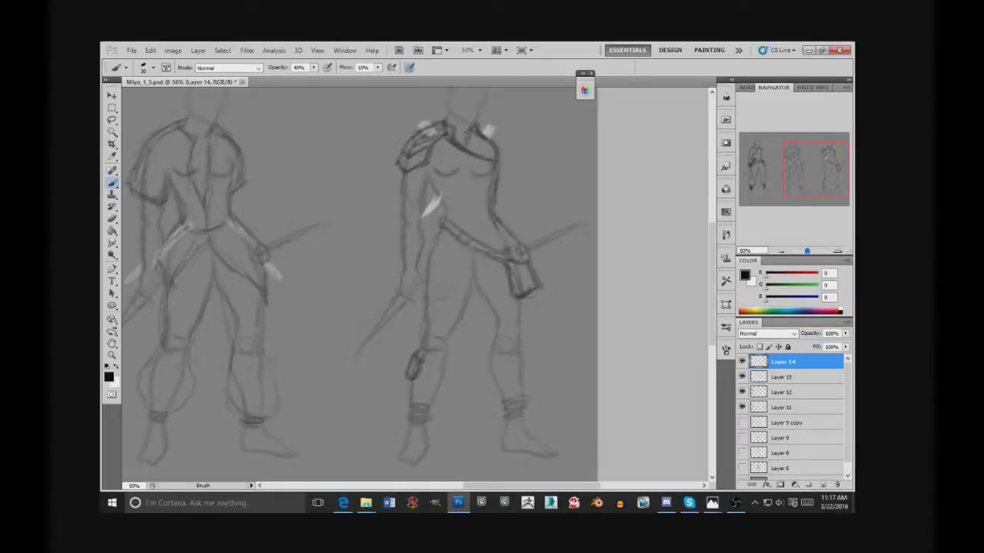
{"action": "left_click_drag", "start_coordinate": [503, 221], "coordinate": [516, 249]}
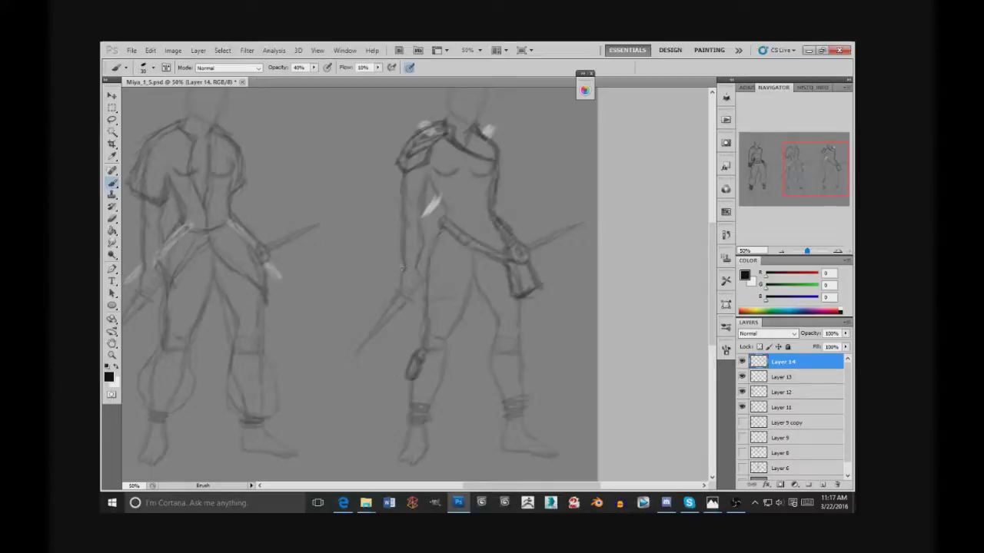
Draw the wrist wrappings, upper-arm armour lines and a chest line.
{"action": "mouse_move", "coordinate": [405, 255]}
{"action": "left_mouse_down"}
{"action": "mouse_move", "coordinate": [419, 254]}
{"action": "mouse_move", "coordinate": [415, 226]}
{"action": "left_mouse_up"}
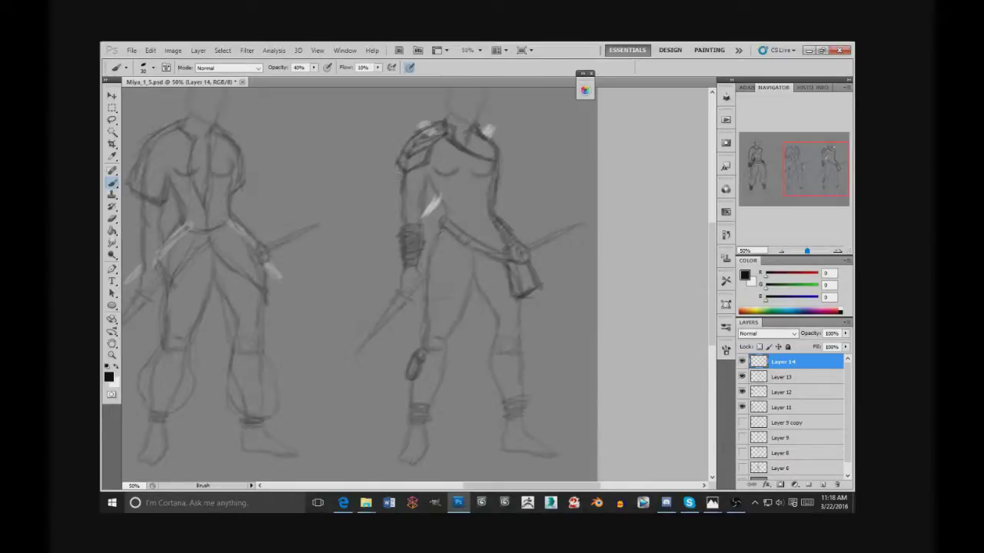
{"action": "left_click_drag", "start_coordinate": [396, 178], "coordinate": [400, 193]}
{"action": "mouse_move", "coordinate": [401, 198]}
{"action": "left_mouse_down"}
{"action": "mouse_move", "coordinate": [403, 224]}
{"action": "mouse_move", "coordinate": [423, 223]}
{"action": "left_mouse_up"}
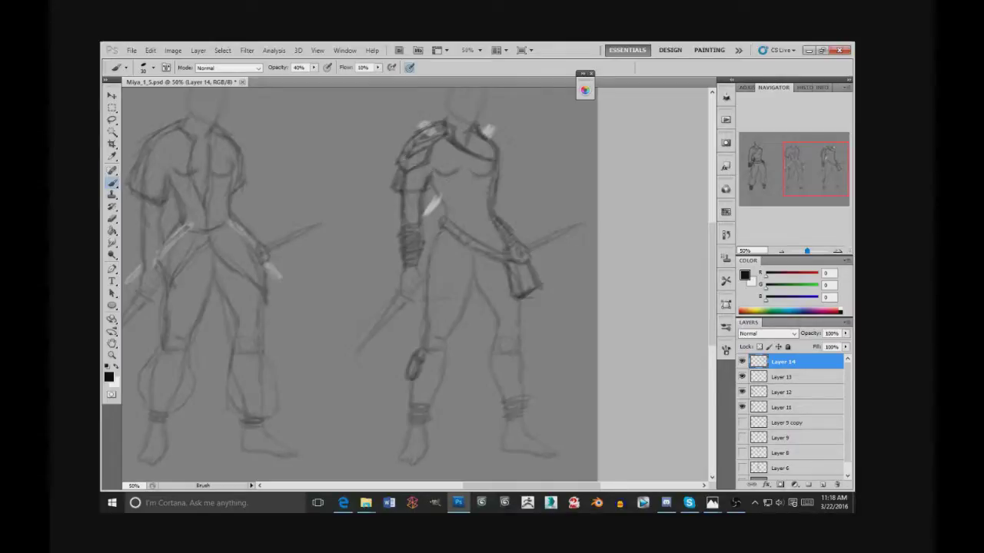
{"action": "left_click_drag", "start_coordinate": [436, 197], "coordinate": [445, 217]}
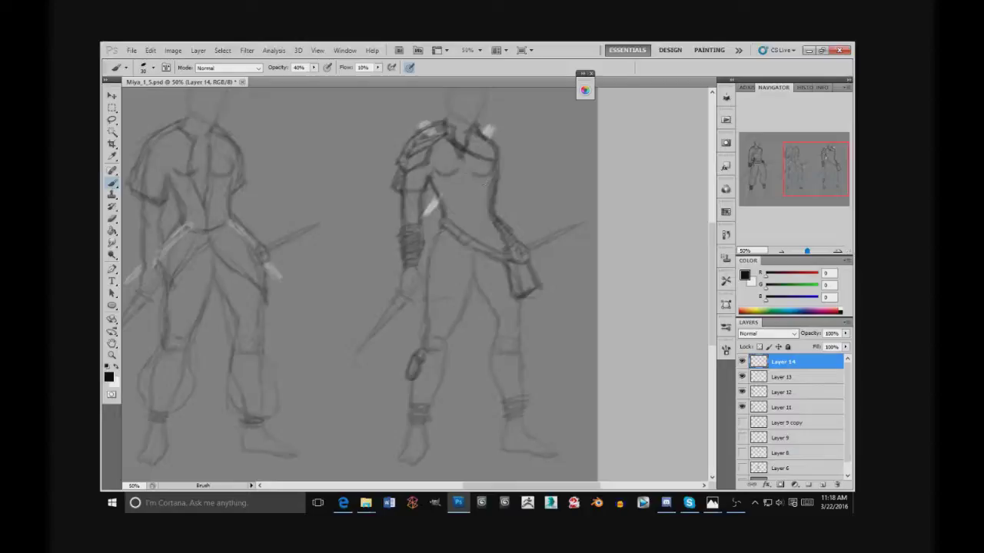
Redraw the chest line cleanly, add upper-arm strokes, and darken the belt and pouch.
{"action": "key", "text": "e"}
{"action": "left_click_drag", "start_coordinate": [473, 158], "coordinate": [455, 144]}
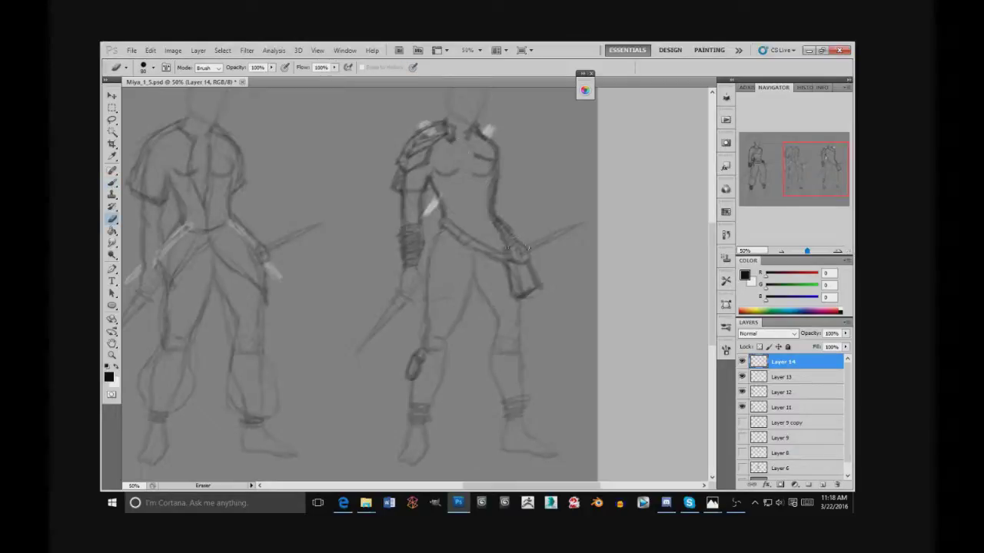
{"action": "key", "text": "b"}
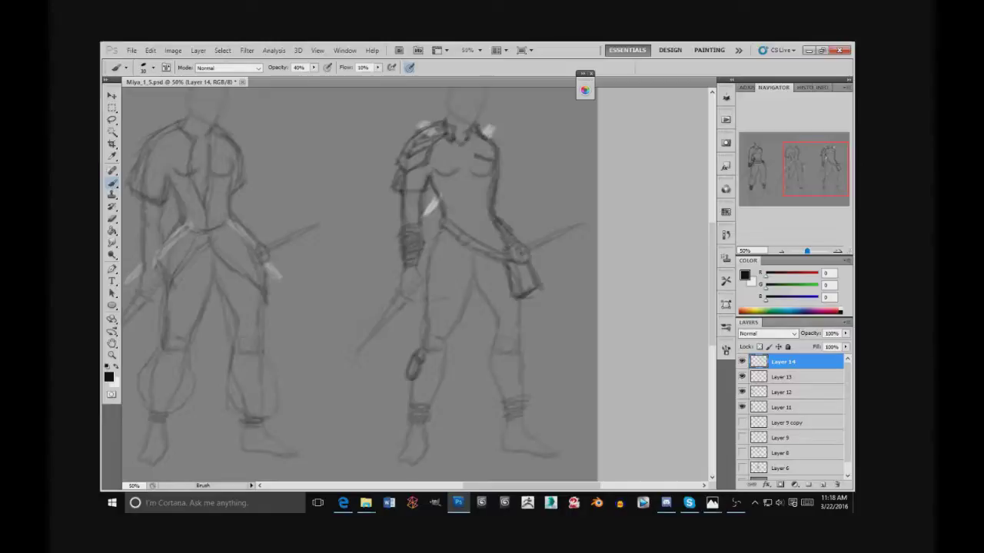
{"action": "left_click_drag", "start_coordinate": [458, 146], "coordinate": [474, 156]}
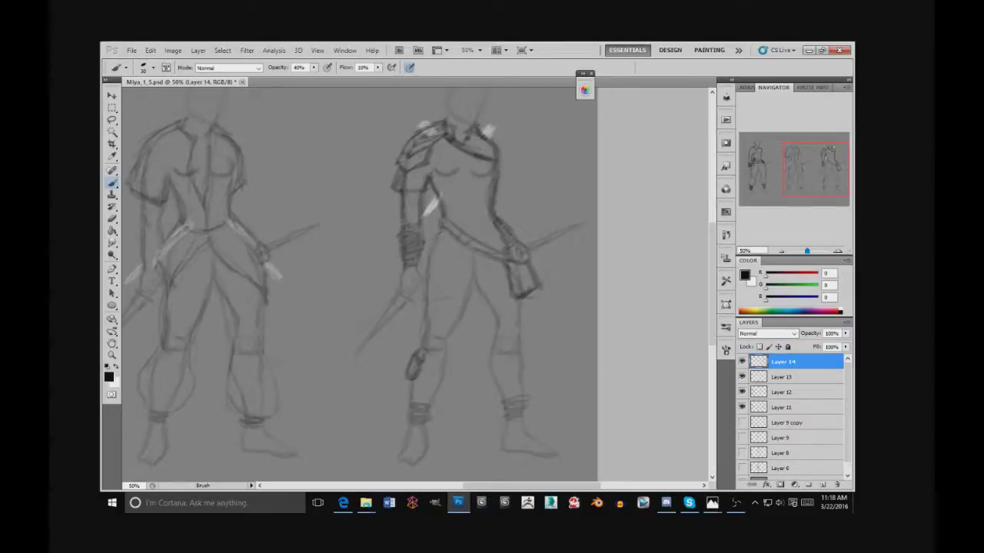
{"action": "left_click_drag", "start_coordinate": [501, 160], "coordinate": [502, 187]}
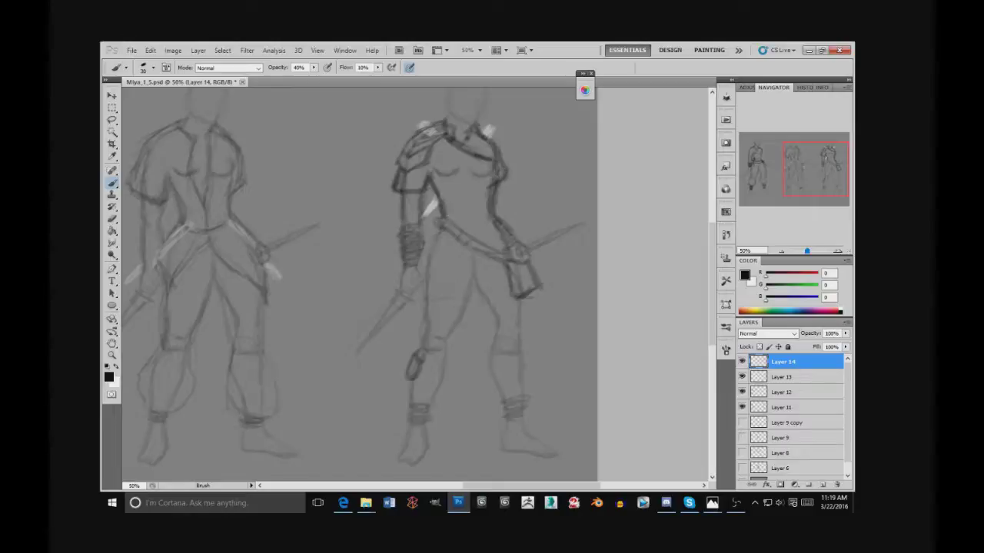
{"action": "left_click_drag", "start_coordinate": [474, 251], "coordinate": [500, 258]}
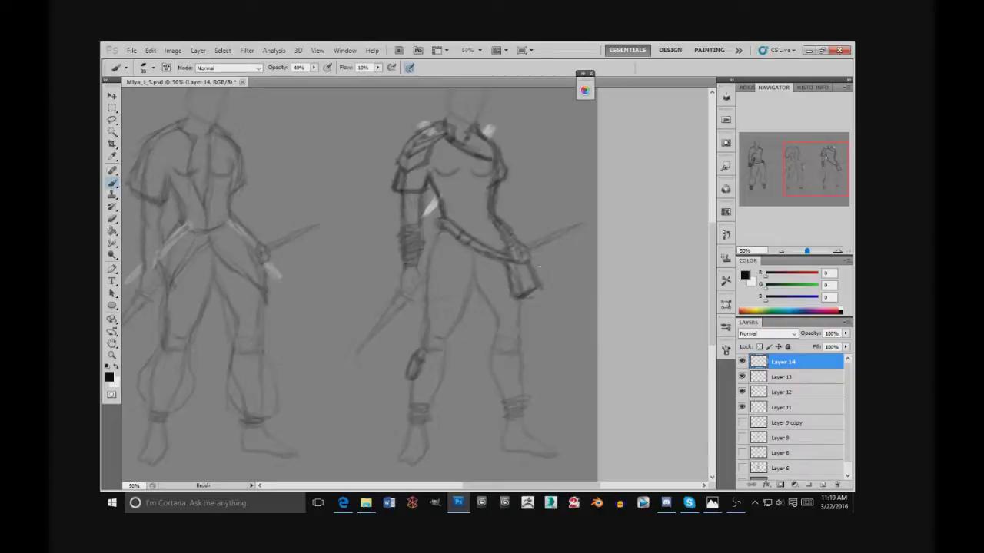
{"action": "mouse_move", "coordinate": [514, 282]}
{"action": "left_mouse_down"}
{"action": "mouse_move", "coordinate": [515, 293]}
{"action": "mouse_move", "coordinate": [517, 282]}
{"action": "mouse_move", "coordinate": [539, 281]}
{"action": "mouse_move", "coordinate": [526, 299]}
{"action": "mouse_move", "coordinate": [547, 288]}
{"action": "left_mouse_up"}
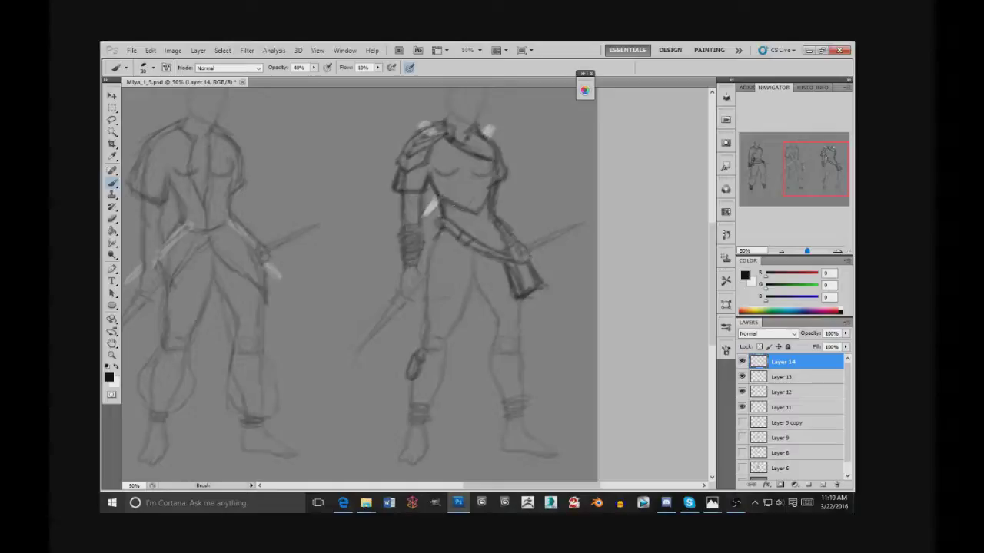
Sketch a stroke at the armored right figure's waist at 40% brush opacity.
{"action": "left_click_drag", "start_coordinate": [470, 214], "coordinate": [484, 210]}
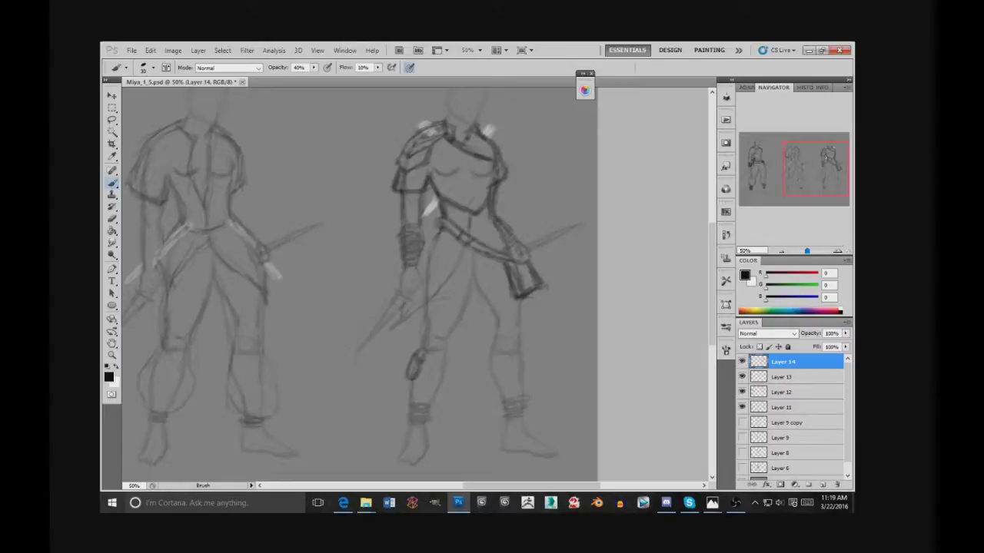
{"action": "key", "text": "e"}
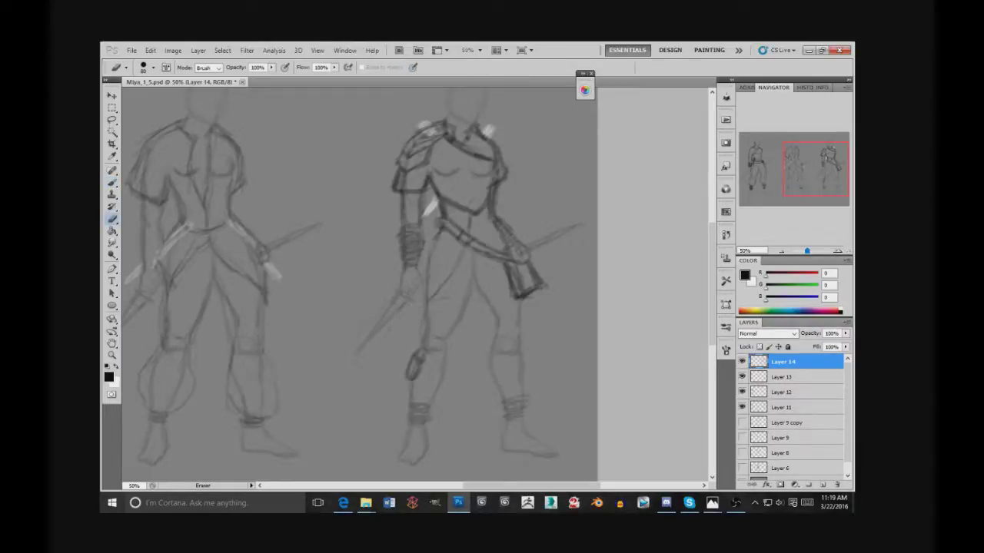
{"action": "key", "text": "b"}
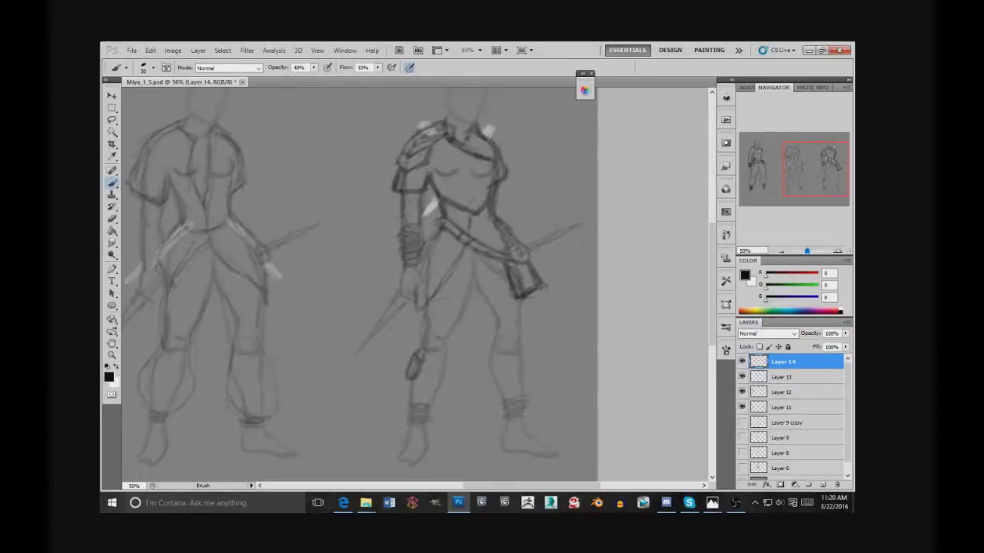
Darken the gauntlet, erase a stray mark, and sketch a belt strap across the hips.
{"action": "left_click_drag", "start_coordinate": [521, 301], "coordinate": [528, 309]}
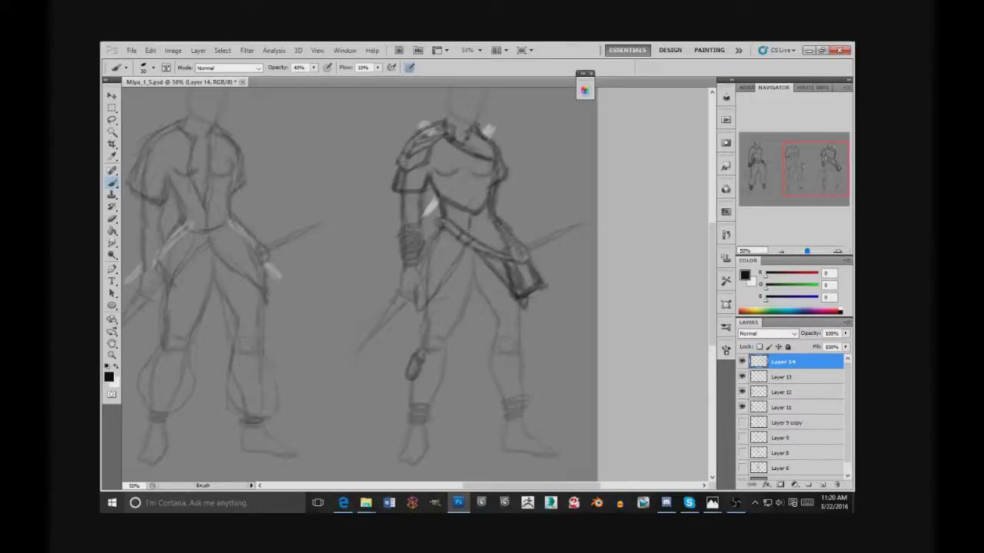
{"action": "key", "text": "e"}
{"action": "left_click", "coordinate": [475, 223]}
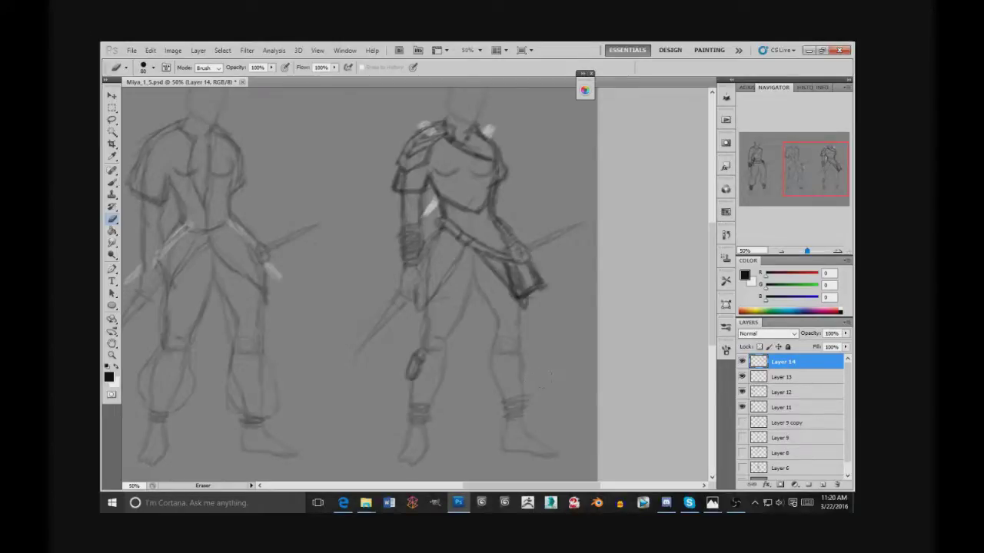
{"action": "key", "text": "b"}
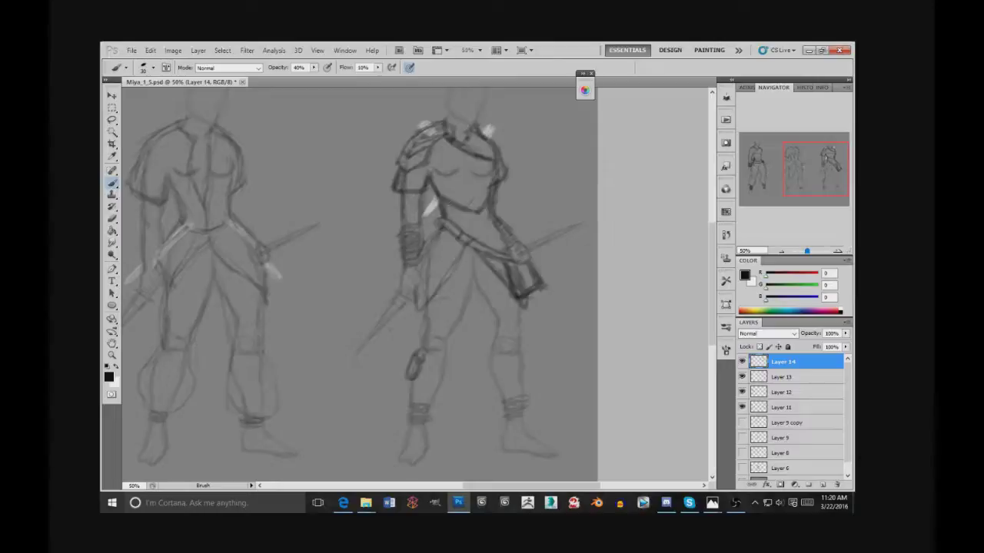
{"action": "mouse_move", "coordinate": [479, 203]}
{"action": "left_mouse_down"}
{"action": "mouse_move", "coordinate": [492, 208]}
{"action": "mouse_move", "coordinate": [475, 219]}
{"action": "mouse_move", "coordinate": [484, 221]}
{"action": "left_mouse_up"}
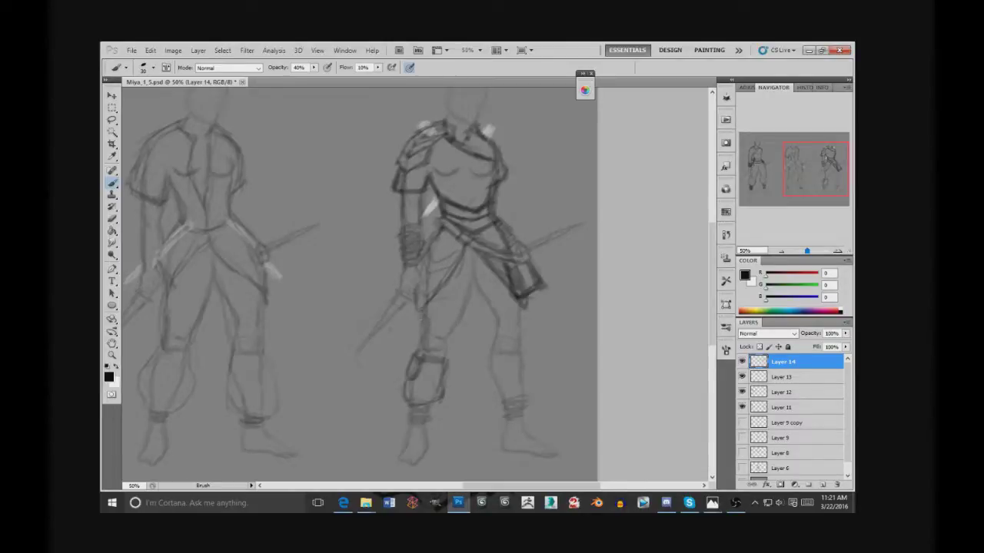
Darken the right figure's inner thigh, thigh and lower leg lines and knee guard on Layer 14.
{"action": "left_click_drag", "start_coordinate": [419, 322], "coordinate": [419, 341]}
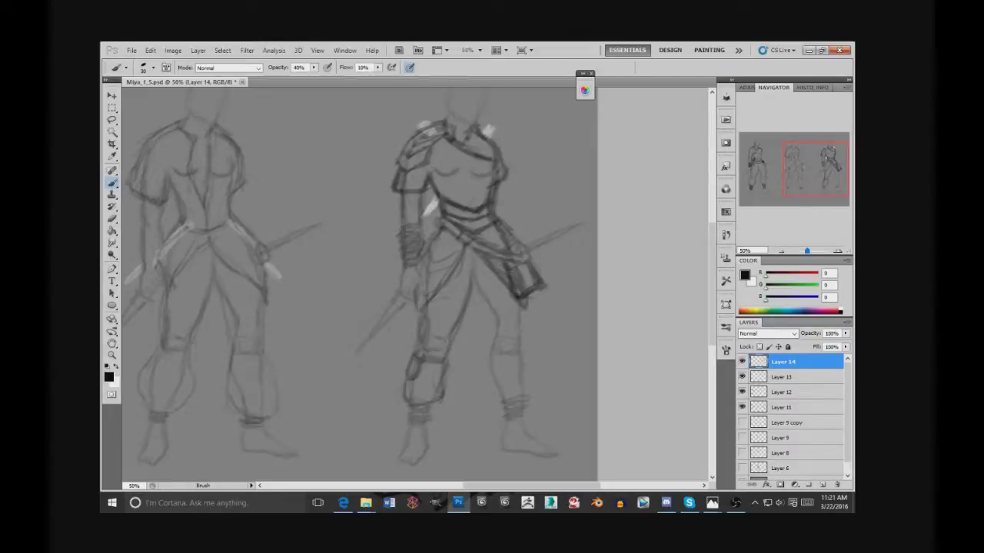
{"action": "left_click_drag", "start_coordinate": [488, 304], "coordinate": [492, 316]}
{"action": "mouse_move", "coordinate": [490, 327]}
{"action": "left_mouse_down"}
{"action": "mouse_move", "coordinate": [496, 391]}
{"action": "mouse_move", "coordinate": [507, 401]}
{"action": "left_mouse_up"}
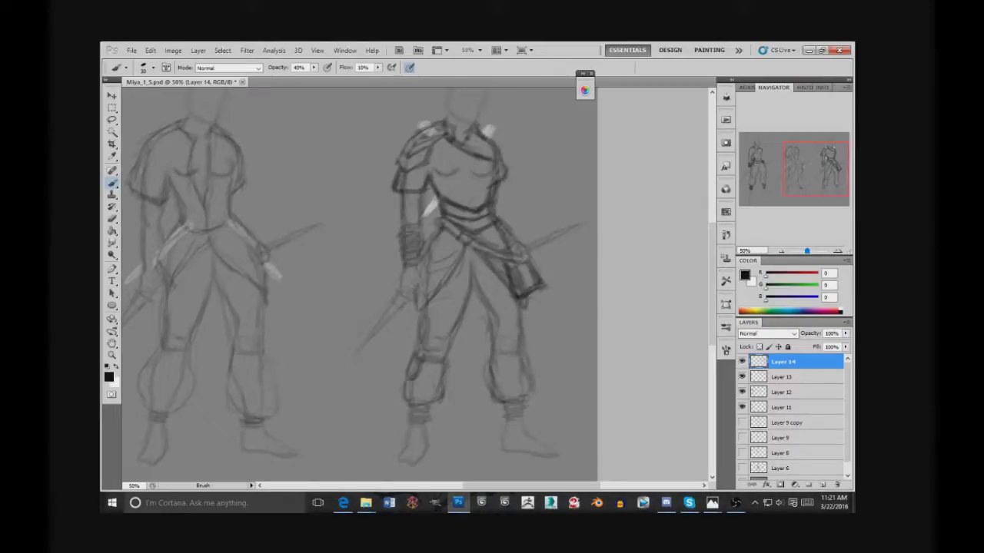
{"action": "left_click_drag", "start_coordinate": [483, 306], "coordinate": [489, 329]}
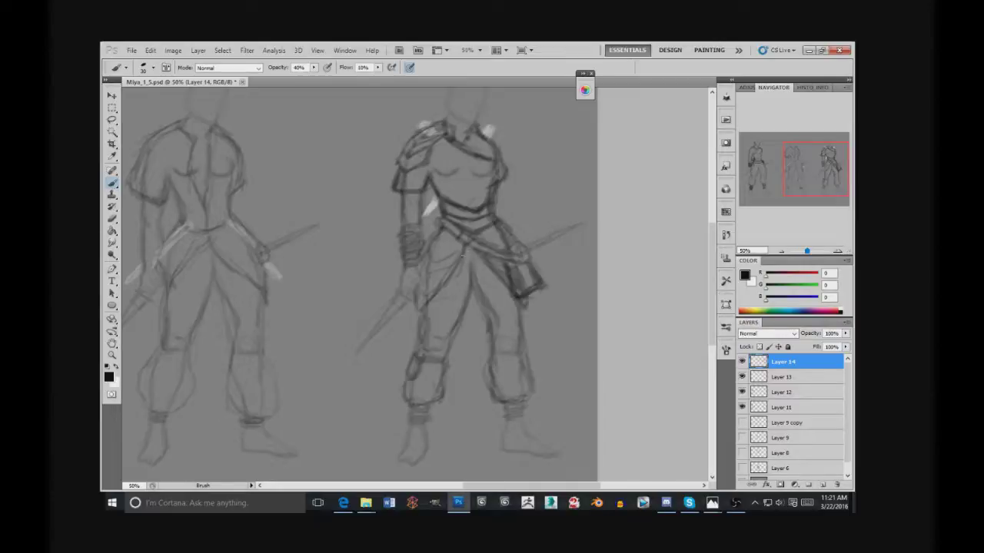
Paint three white highlight streaks on the right figure's hip, then restore black.
{"action": "key", "text": "x"}
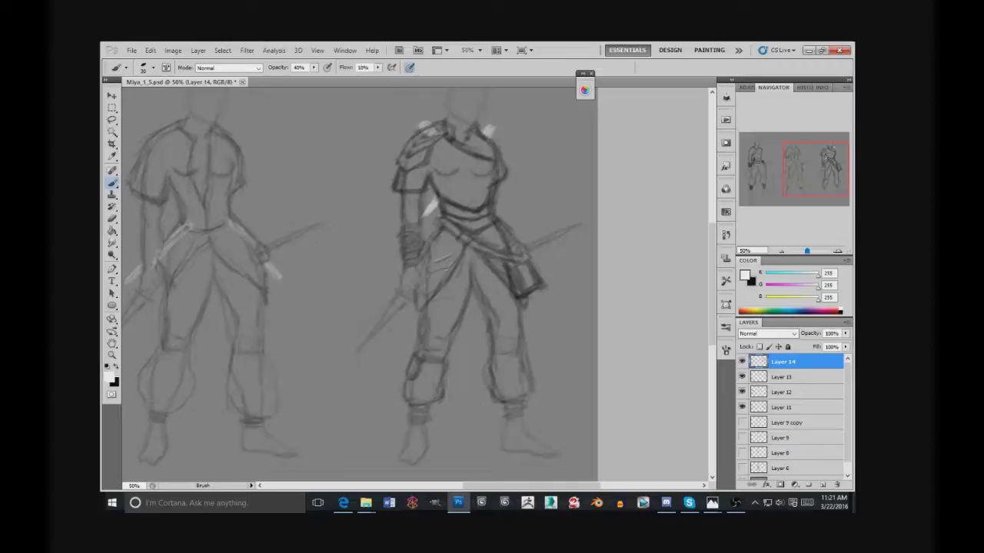
{"action": "left_click_drag", "start_coordinate": [453, 253], "coordinate": [423, 294]}
{"action": "left_click_drag", "start_coordinate": [498, 263], "coordinate": [489, 269]}
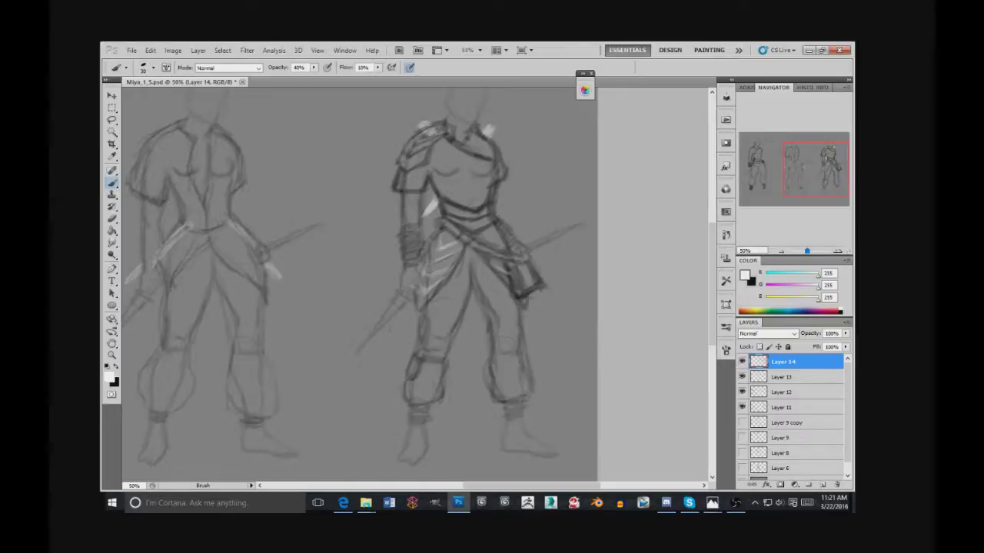
{"action": "left_click_drag", "start_coordinate": [420, 266], "coordinate": [425, 271]}
{"action": "key", "text": "x"}
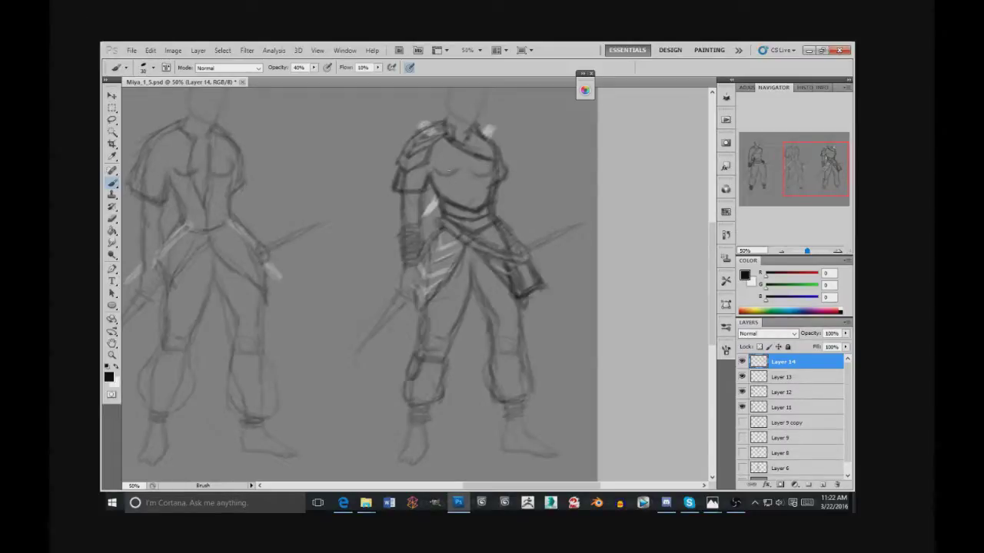
Draw two black chest strap lines, add two white chest highlights, then restore black.
{"action": "left_click_drag", "start_coordinate": [448, 170], "coordinate": [470, 173]}
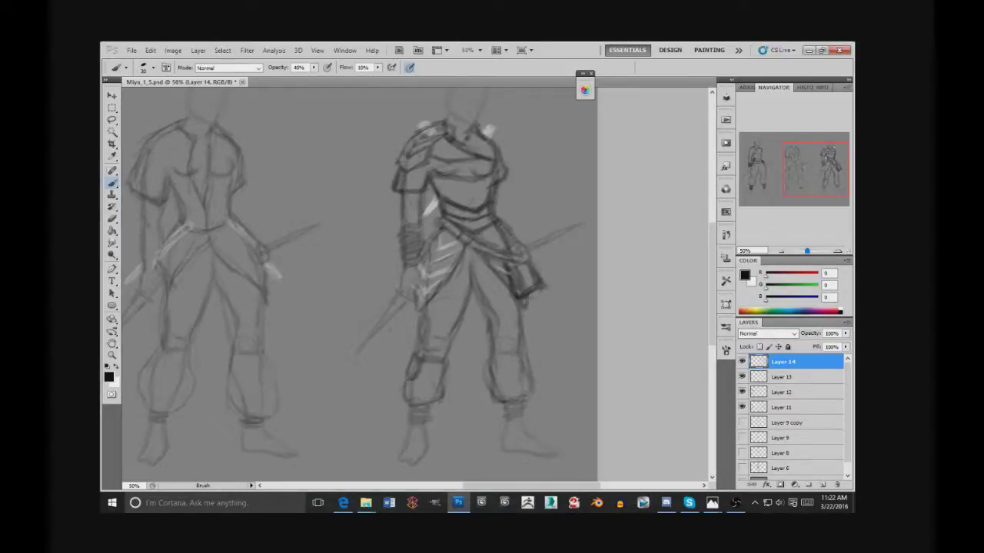
{"action": "left_click_drag", "start_coordinate": [466, 178], "coordinate": [479, 179]}
{"action": "key", "text": "w"}
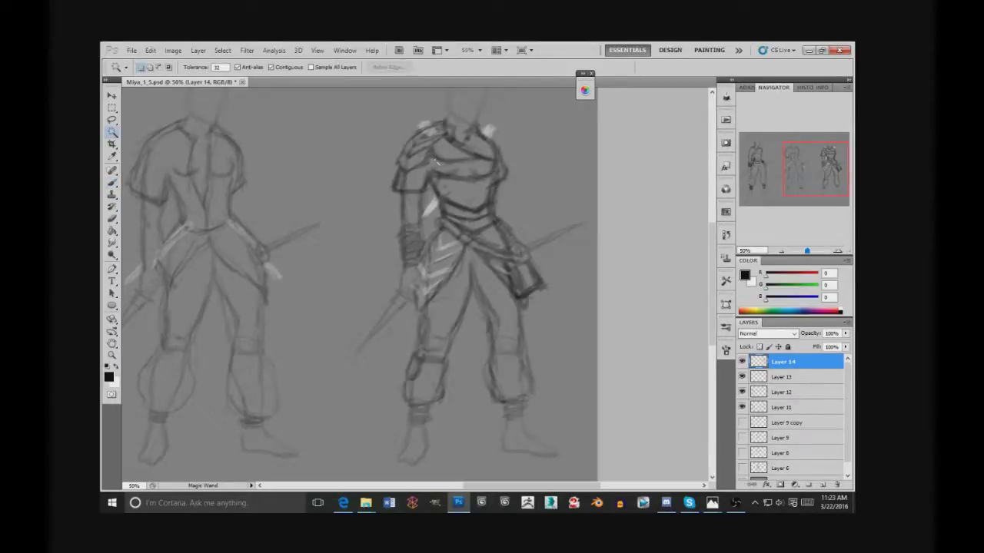
{"action": "key", "text": "b"}
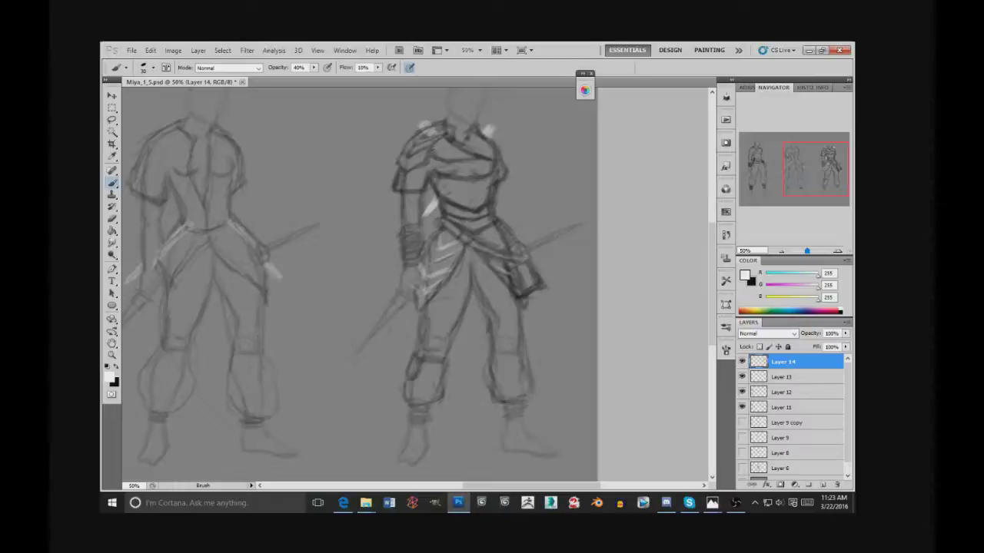
{"action": "left_click_drag", "start_coordinate": [449, 160], "coordinate": [469, 160]}
{"action": "left_click_drag", "start_coordinate": [435, 188], "coordinate": [442, 173]}
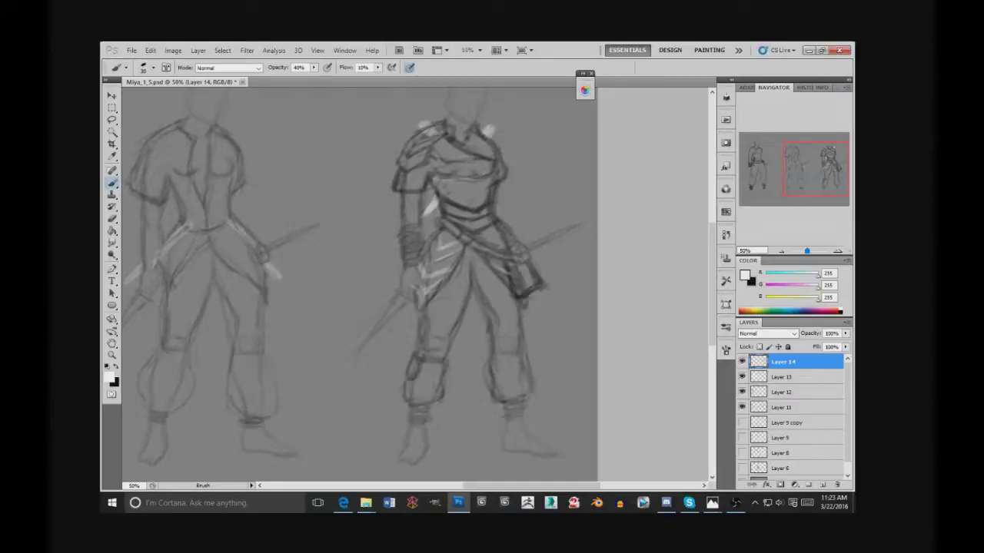
{"action": "key", "text": "x"}
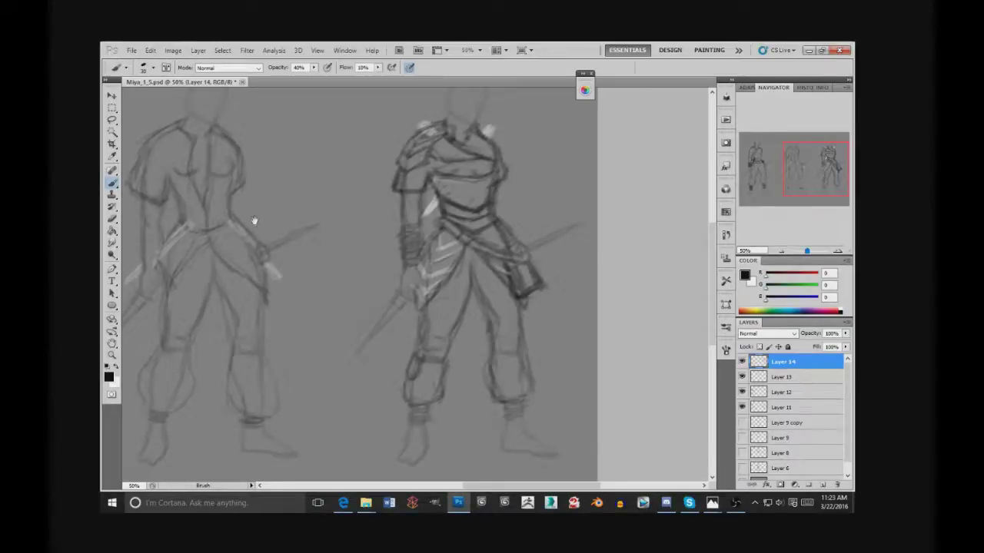
Pan and zoom out to 33.3% to center all three figures in view.
{"action": "left_click_drag", "start_coordinate": [269, 215], "coordinate": [464, 193]}
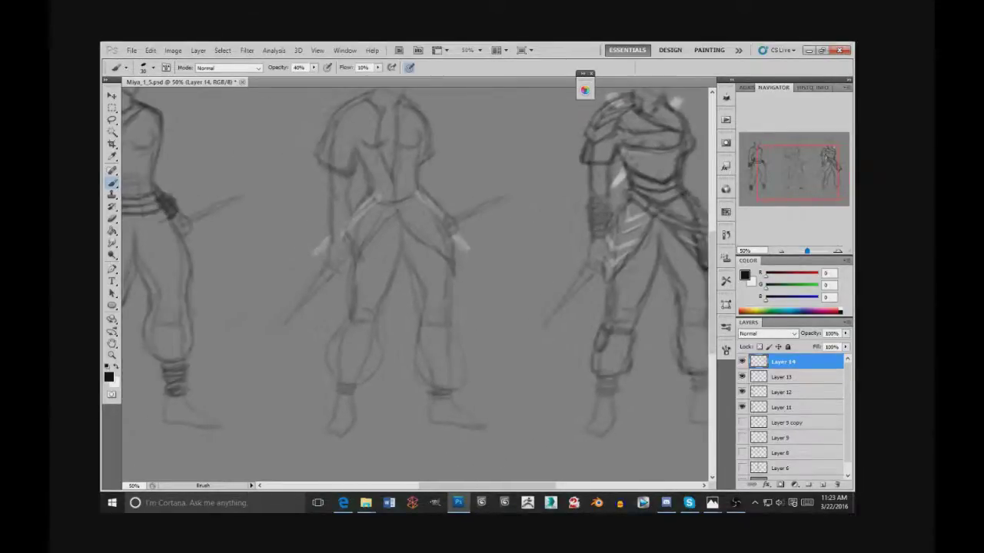
{"action": "key", "text": "z"}
{"action": "left_click", "coordinate": [262, 311], "text": "alt"}
{"action": "left_click", "coordinate": [242, 326], "text": "alt"}
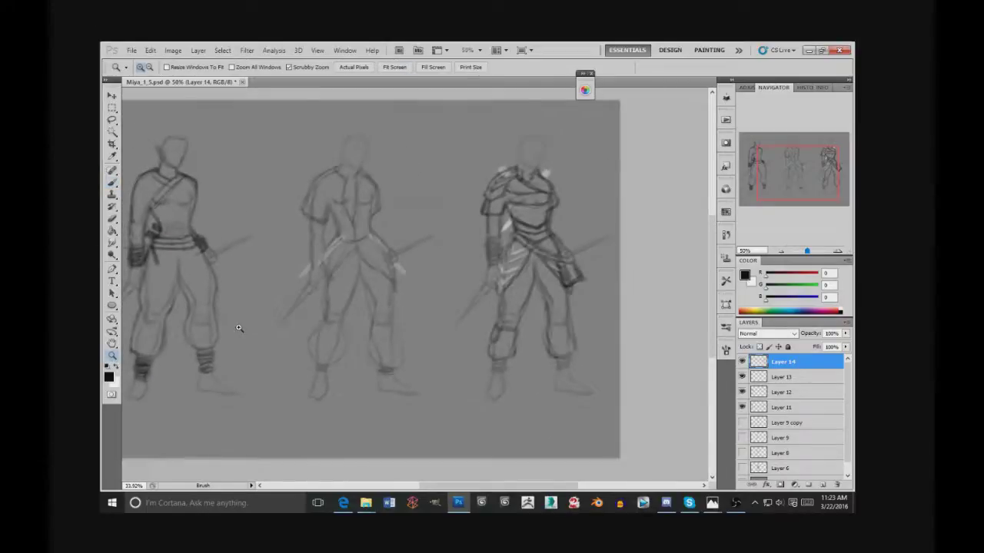
{"action": "left_click_drag", "start_coordinate": [254, 285], "coordinate": [313, 276]}
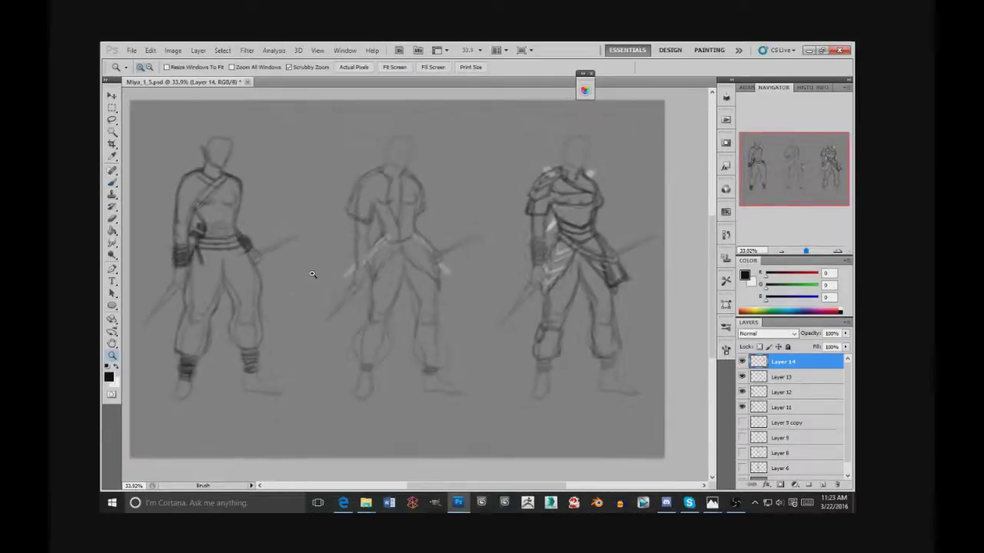